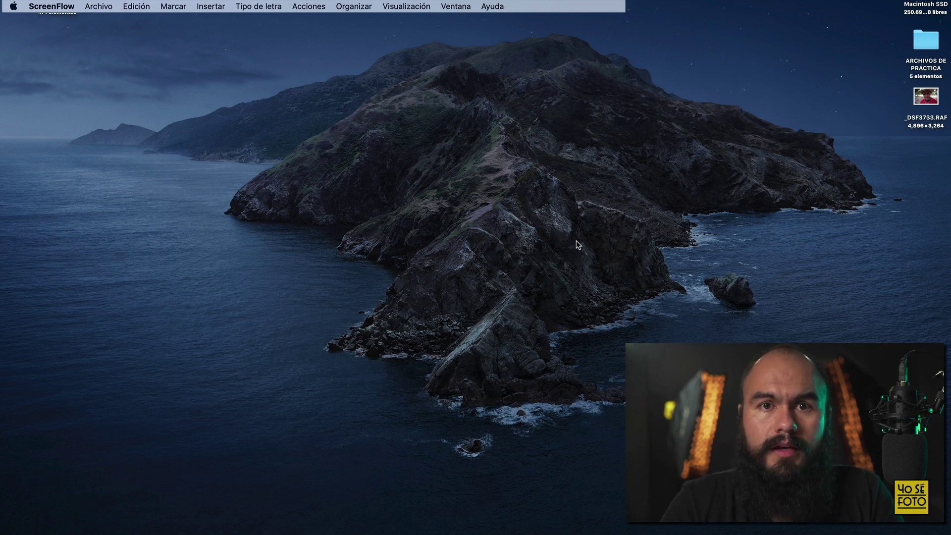
# Open the desktop photo _DSF3733.RAF in Photoshop and duplicate its background layer as RESPALDO.
pyautogui.moveTo(925, 96); pyautogui.dragTo(345, 521)
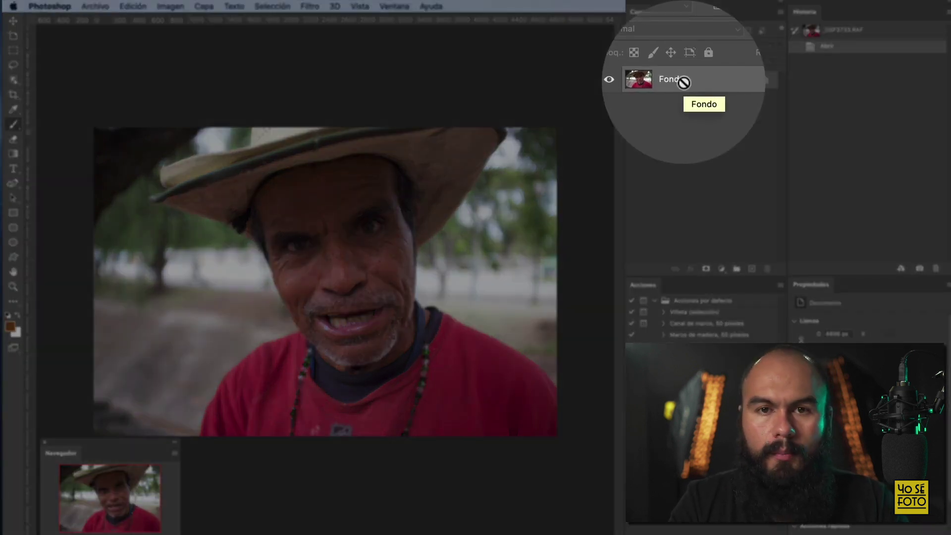
pyautogui.press('super+j')
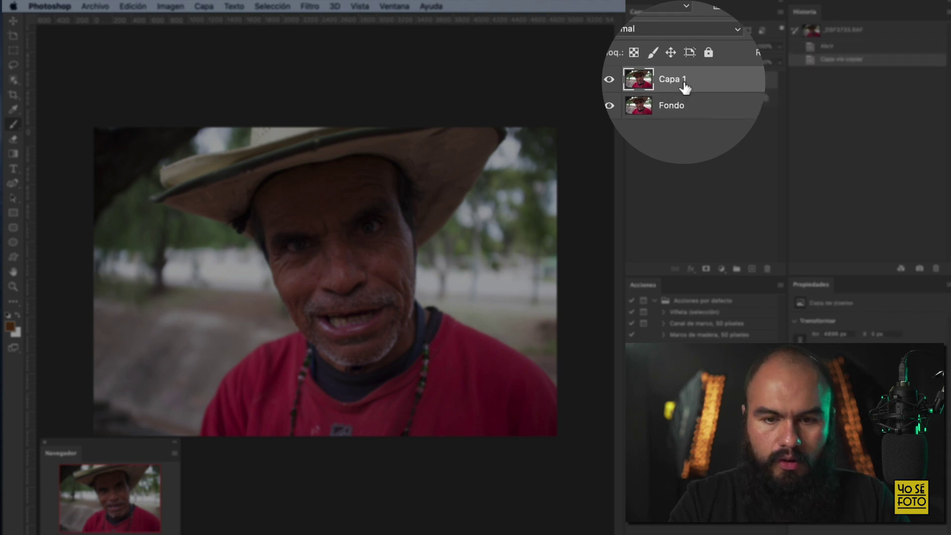
pyautogui.doubleClick(677, 81)
pyautogui.write('RESP')
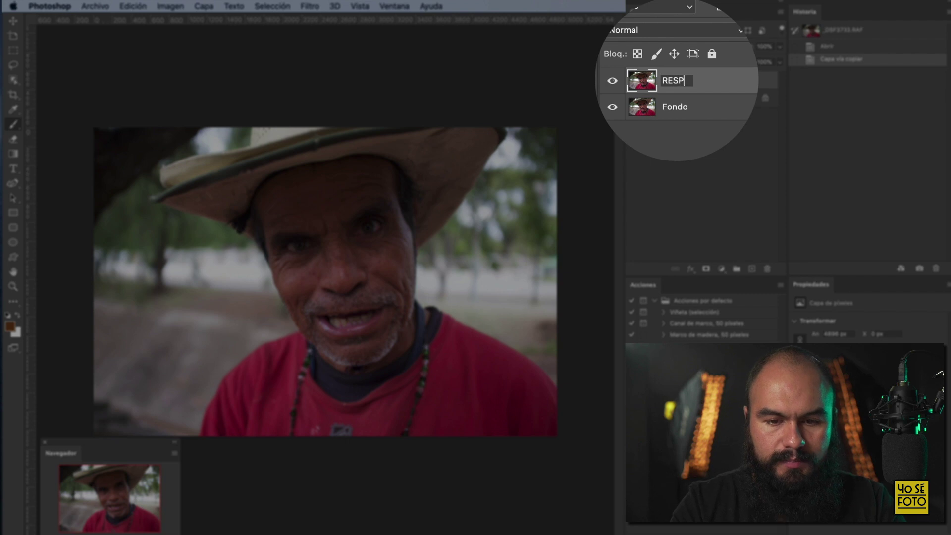
pyautogui.write('ALDO')
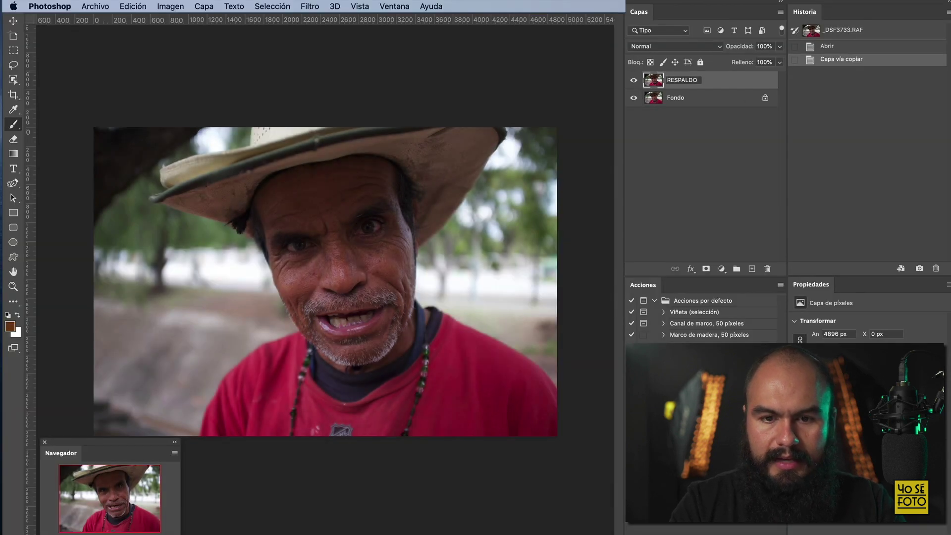
pyautogui.press('Return')
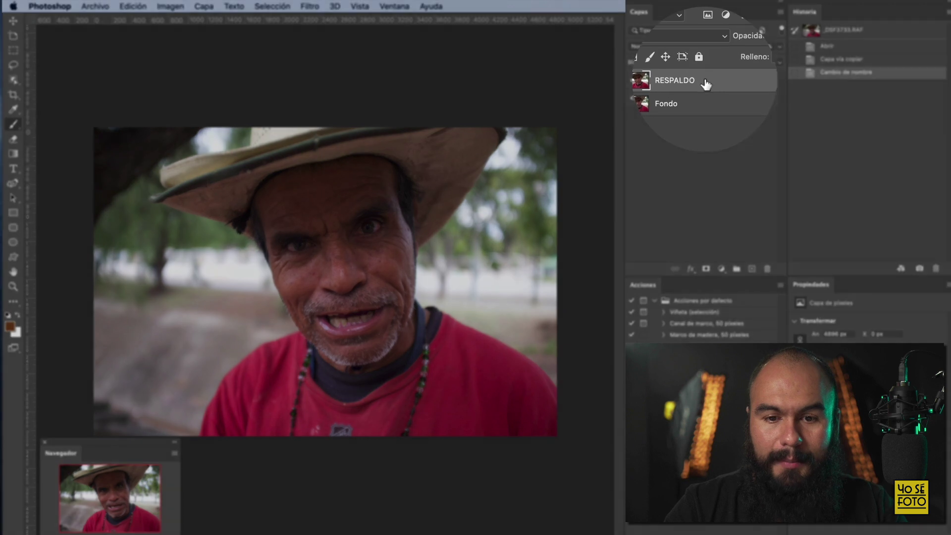
# Duplicate the RESPALDO layer as EFECTO OSCURO and set the copy's blend mode to Multiplicar.
pyautogui.moveTo(703, 80); pyautogui.dragTo(753, 269)
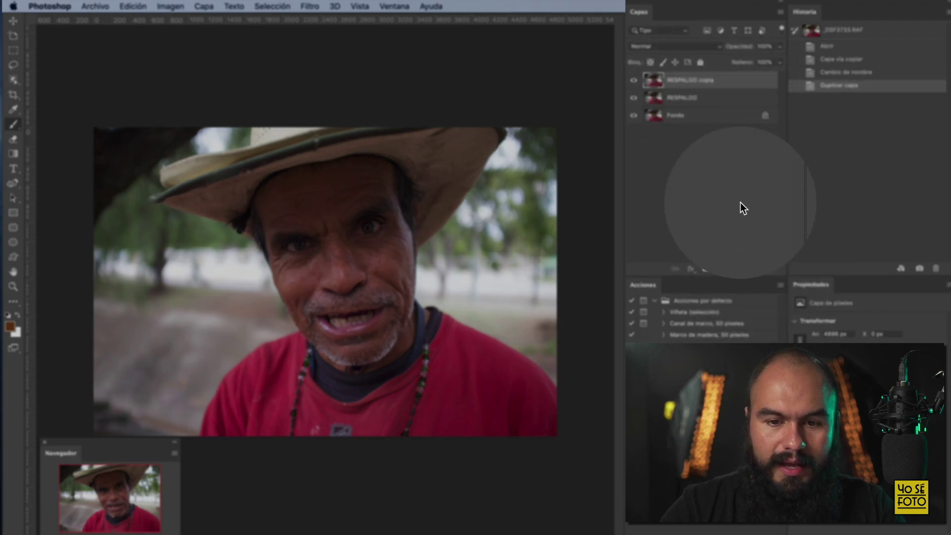
pyautogui.doubleClick(698, 81)
pyautogui.write('efecto')
pyautogui.press('super+a')
pyautogui.write('EFECTO OSC')
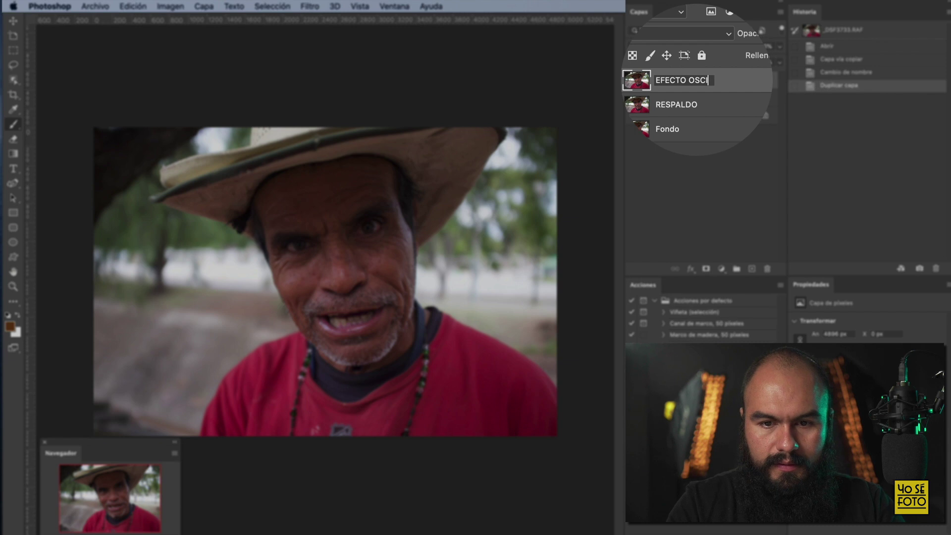
pyautogui.write('UR')
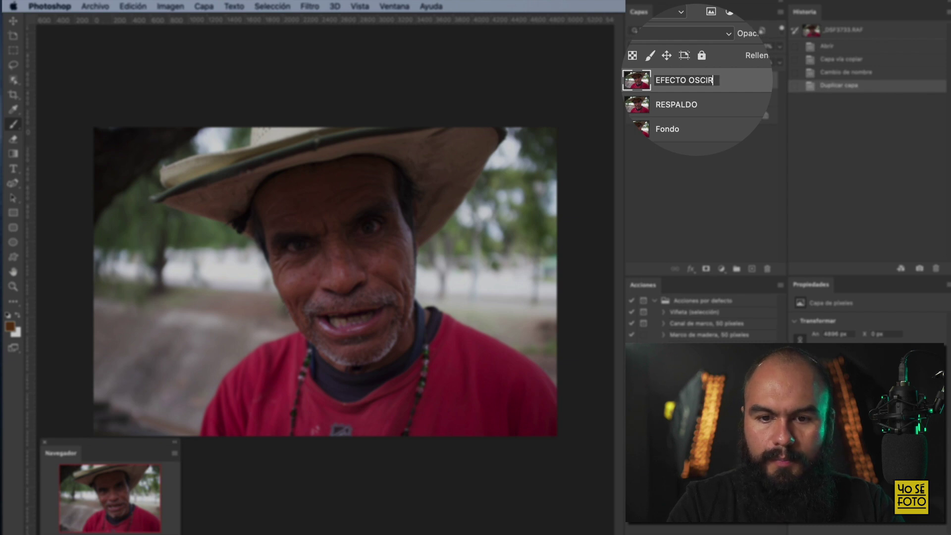
pyautogui.write('OS')
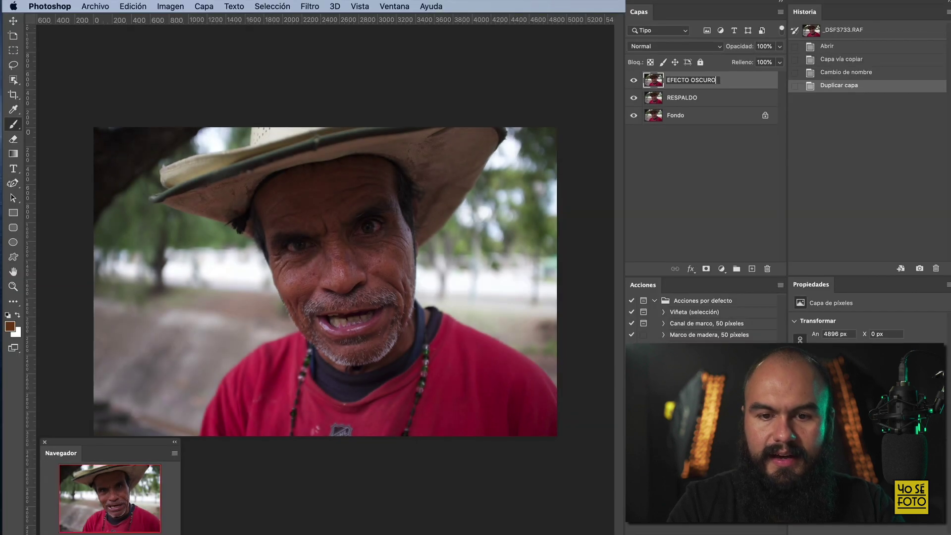
pyautogui.press('Return')
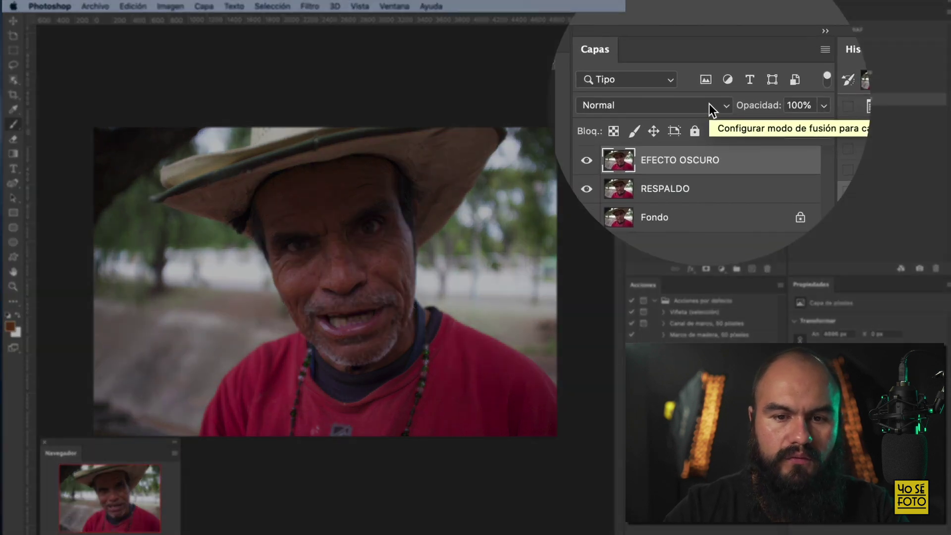
pyautogui.click(709, 46)
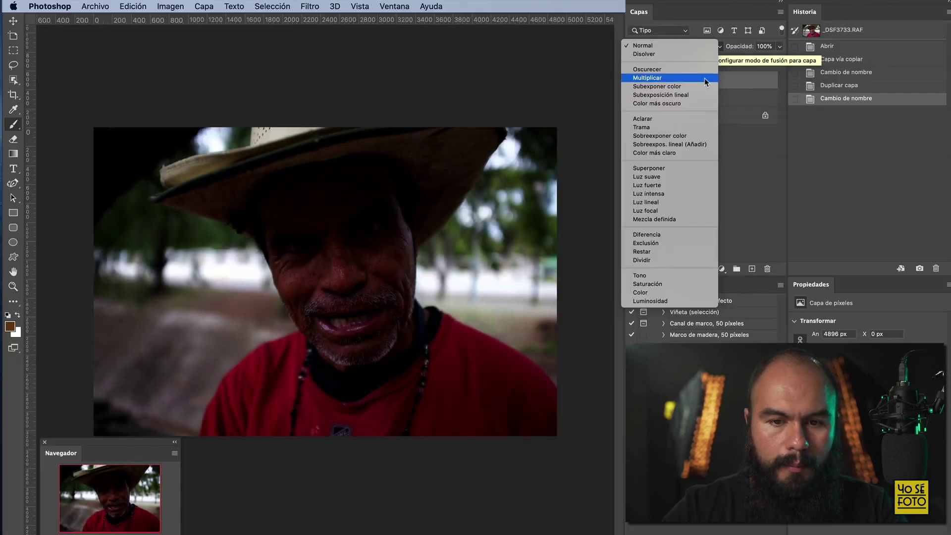
pyautogui.click(705, 76)
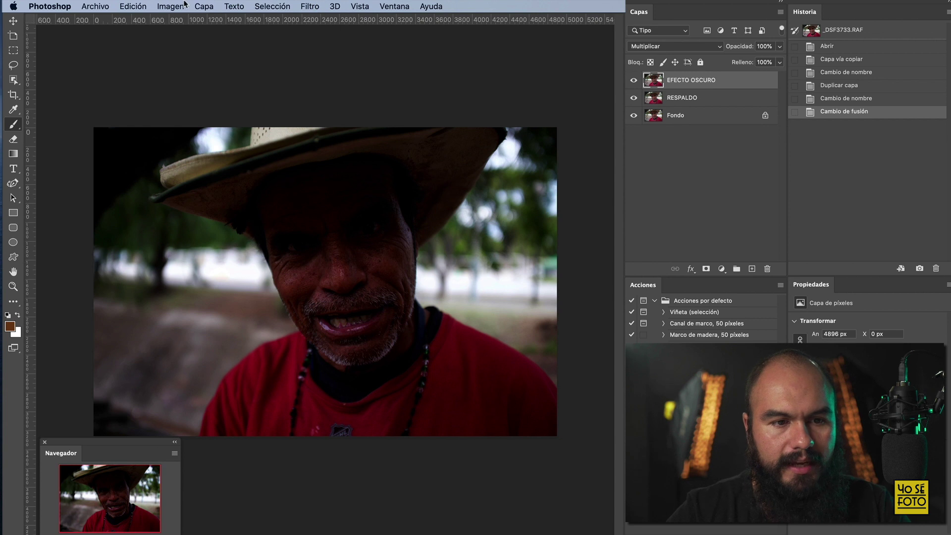
# Start a Tono/saturación adjustment on the EFECTO OSCURO layer and strongly lower the saturation of Rojos.
pyautogui.click(167, 7)
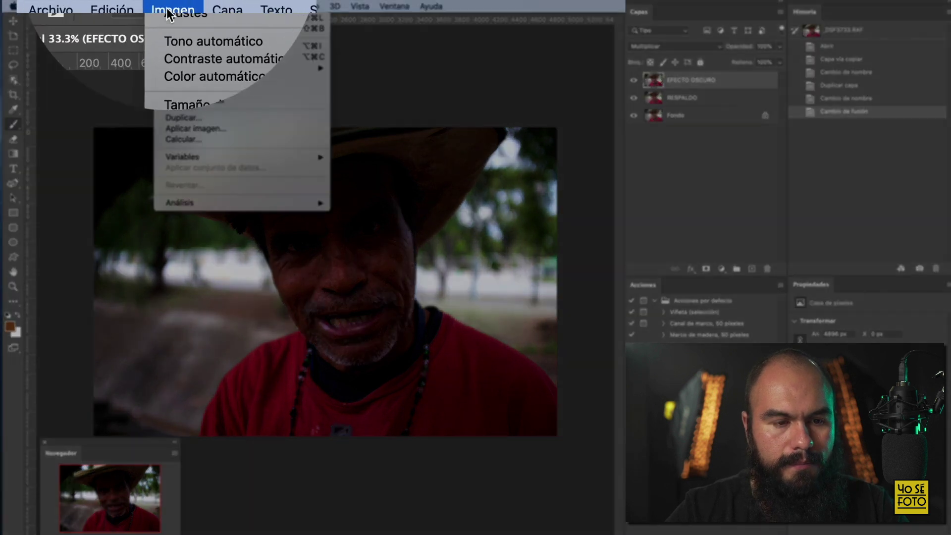
pyautogui.moveTo(171, 14)
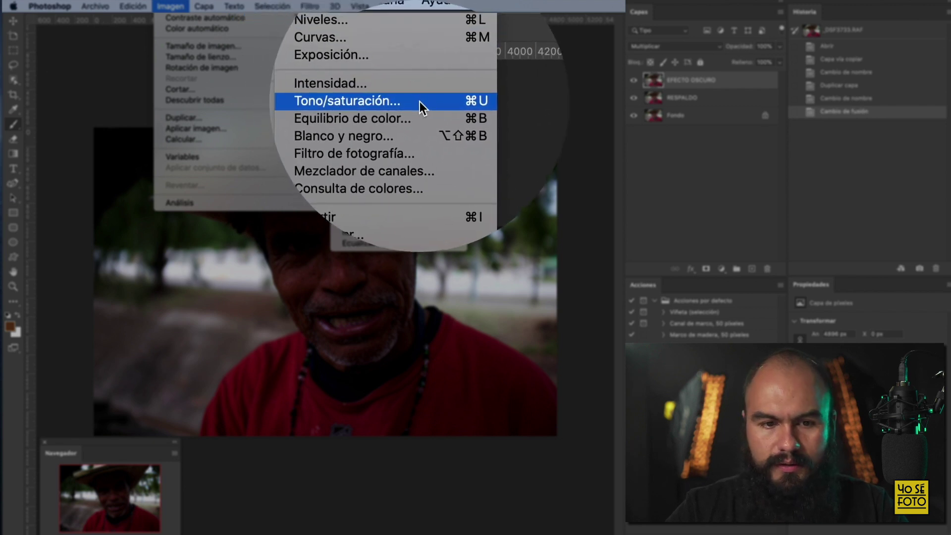
pyautogui.click(419, 102)
pyautogui.moveTo(651, 42); pyautogui.dragTo(647, 103)
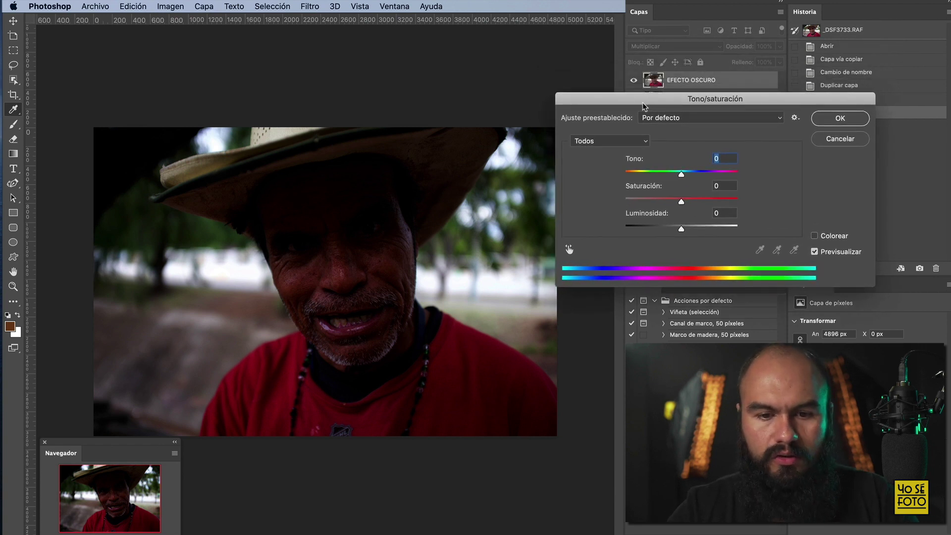
pyautogui.moveTo(643, 102); pyautogui.dragTo(645, 94)
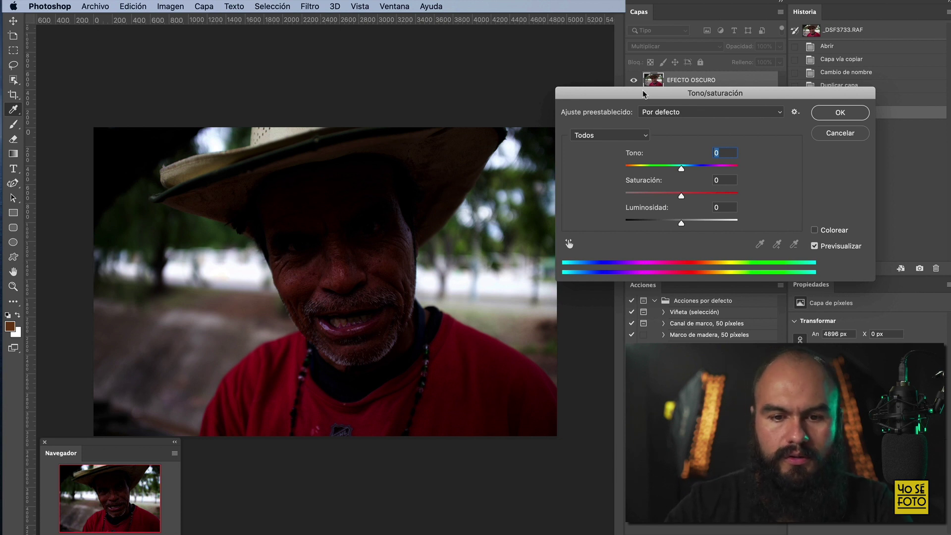
pyautogui.click(605, 135)
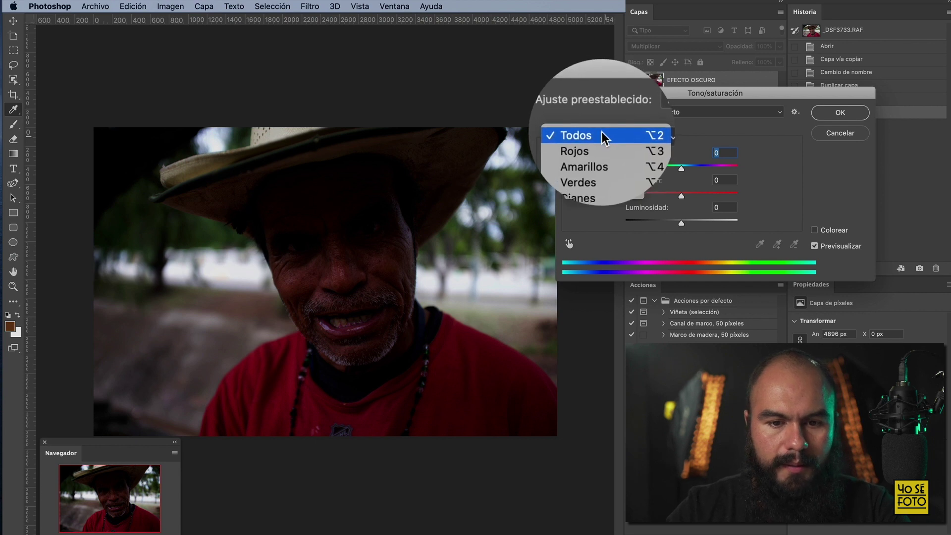
pyautogui.click(599, 144)
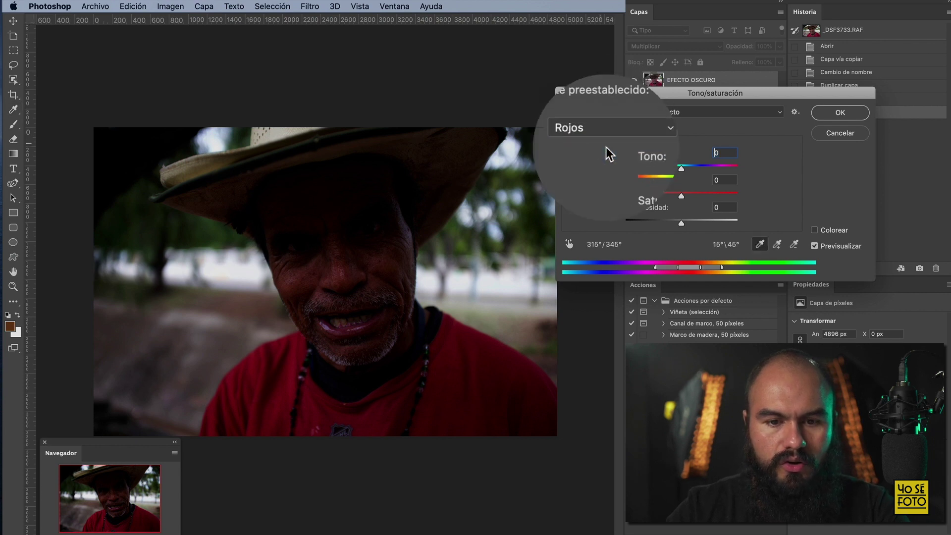
pyautogui.moveTo(681, 197); pyautogui.dragTo(628, 200)
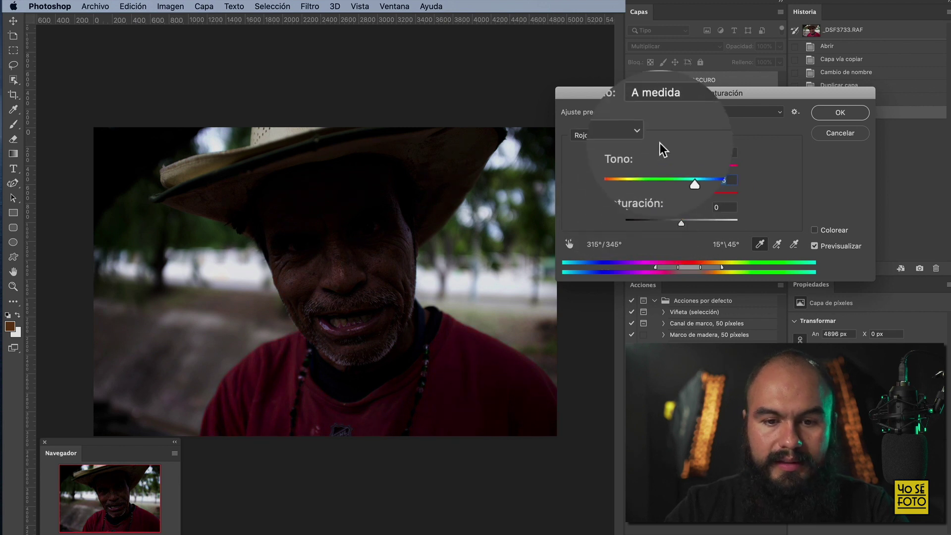
# Lower the saturation of Amarillos to about -57 and apply the Tono/saturación adjustment.
pyautogui.click(635, 139)
pyautogui.click(636, 146)
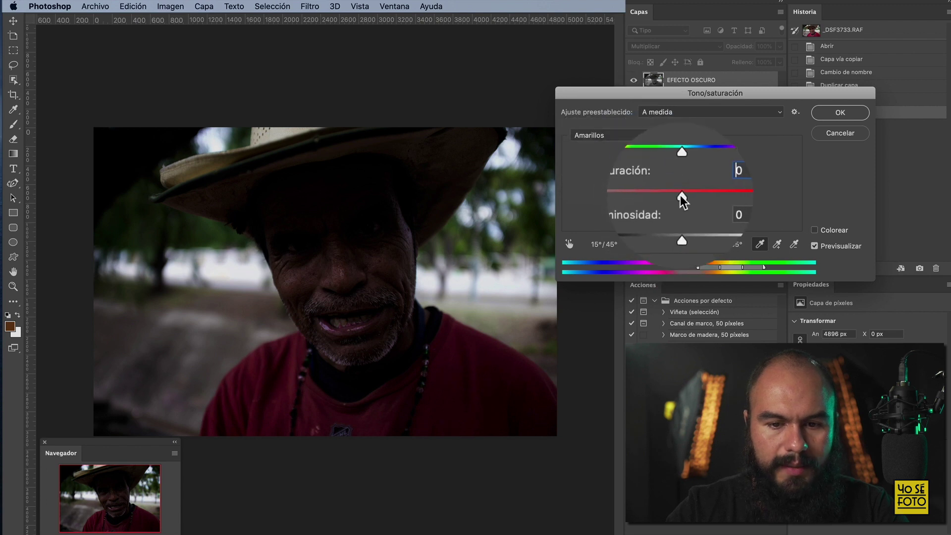
pyautogui.moveTo(665, 198); pyautogui.dragTo(649, 200)
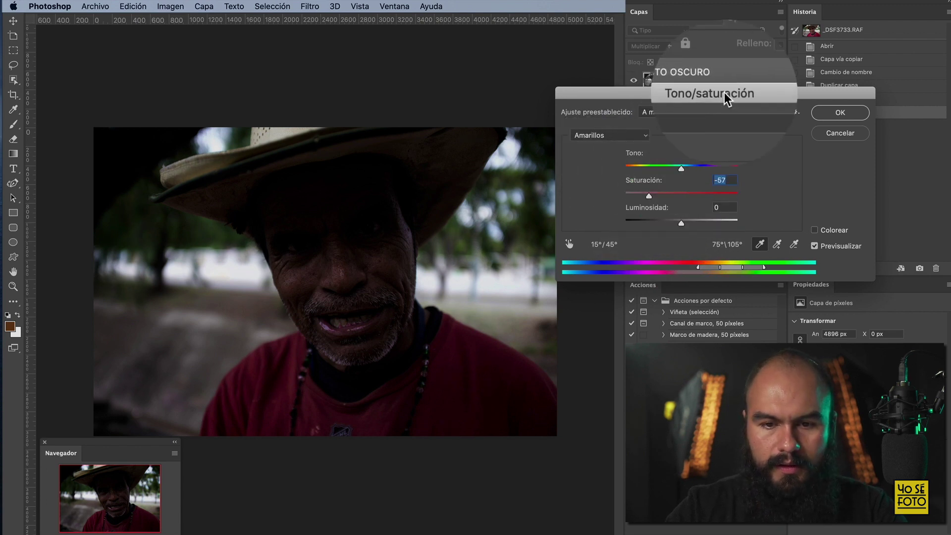
pyautogui.moveTo(724, 93); pyautogui.dragTo(706, 89)
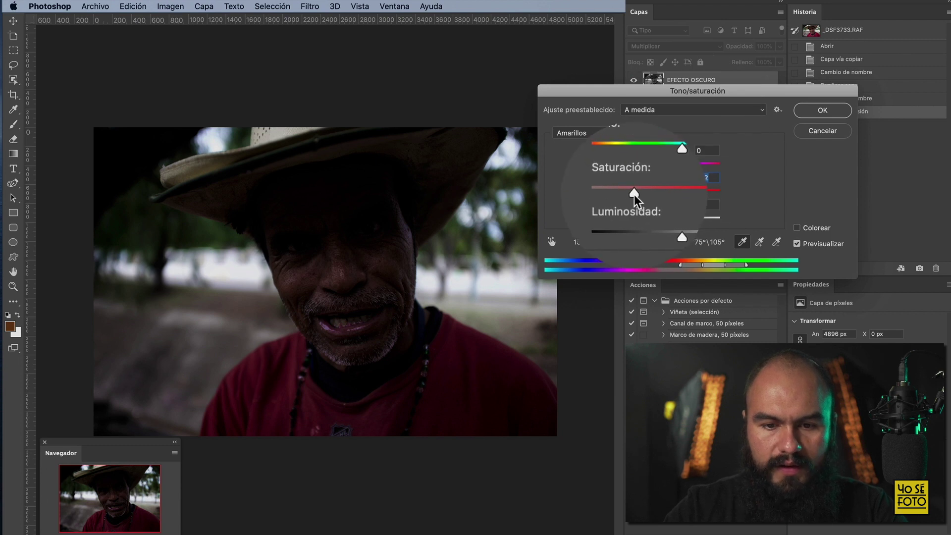
pyautogui.click(835, 117)
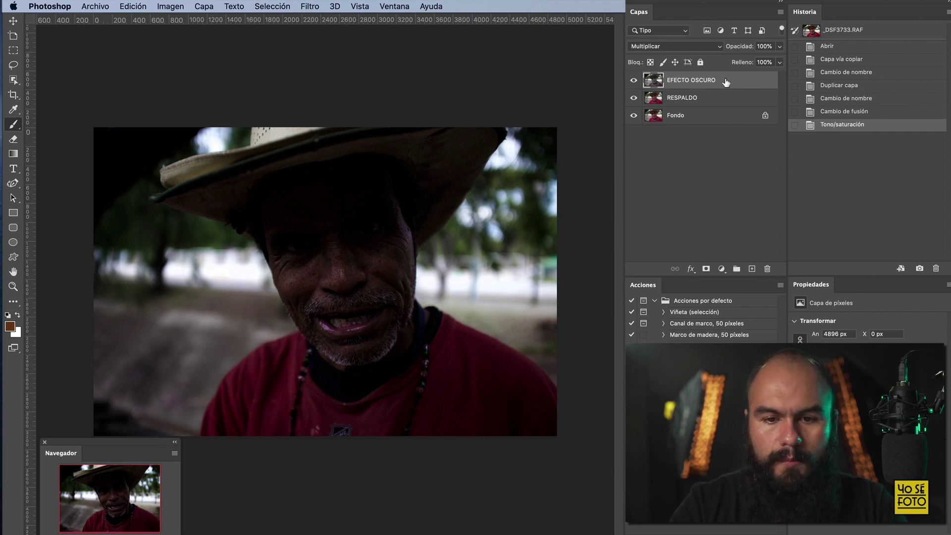
# Set the EFECTO OSCURO layer's opacity to 50% and compare the photo with and without the layer.
pyautogui.click(779, 46)
pyautogui.moveTo(780, 59); pyautogui.dragTo(753, 60)
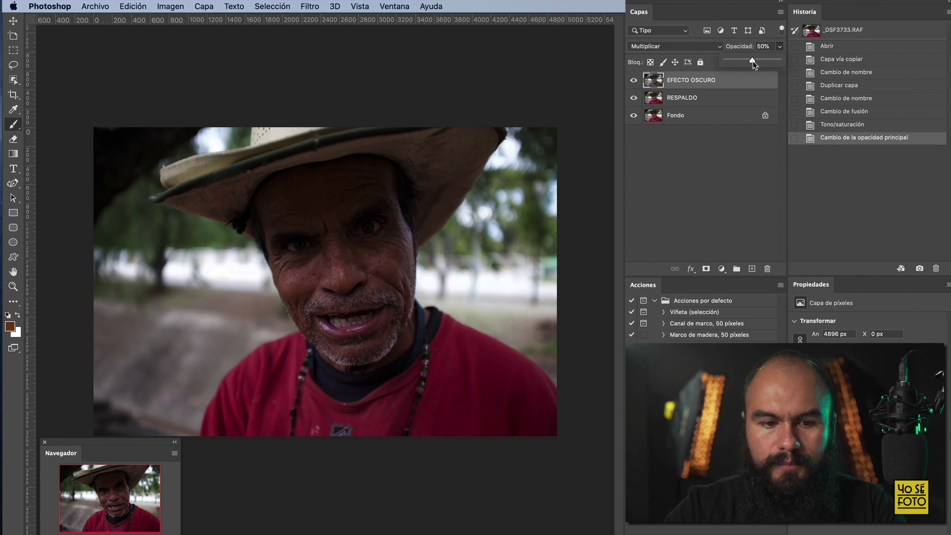
pyautogui.click(634, 82)
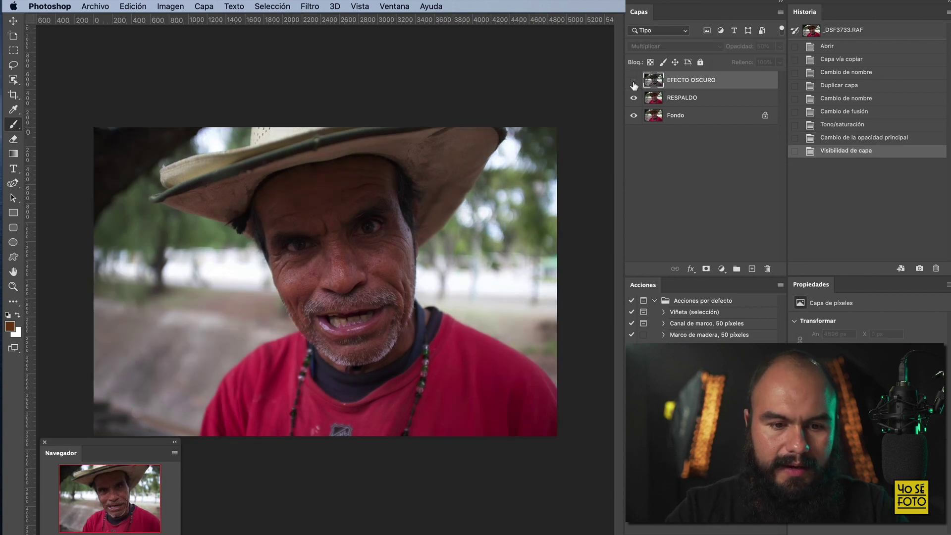
pyautogui.click(634, 83)
pyautogui.click(634, 83)
pyautogui.click(634, 83)
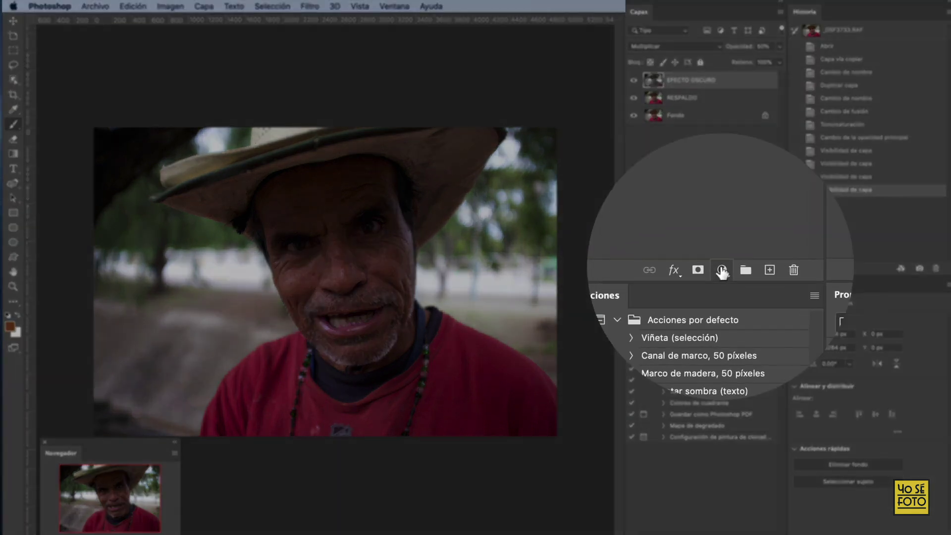
# Add a Blanco y negro adjustment layer with Rojos at about 161, Amarillos at 85 and Verdes at 67.
pyautogui.click(721, 269)
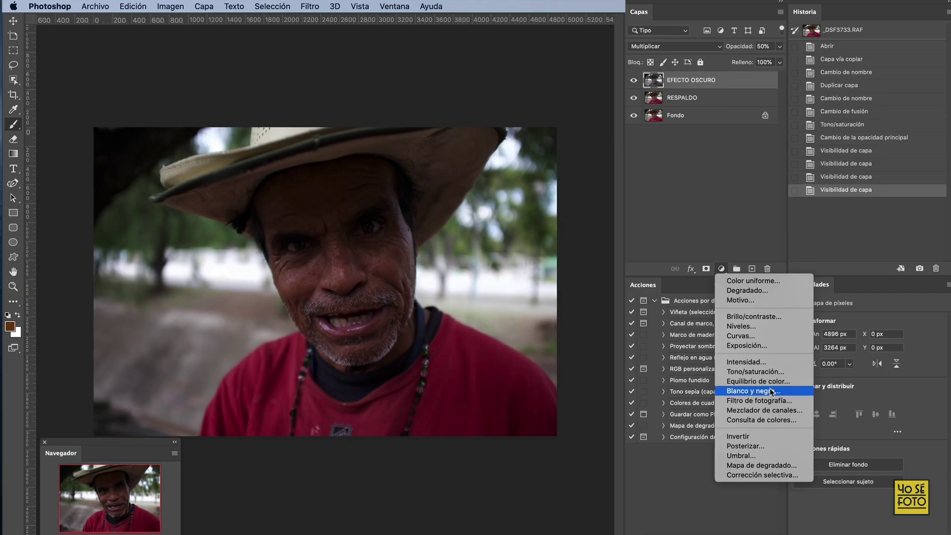
pyautogui.click(771, 392)
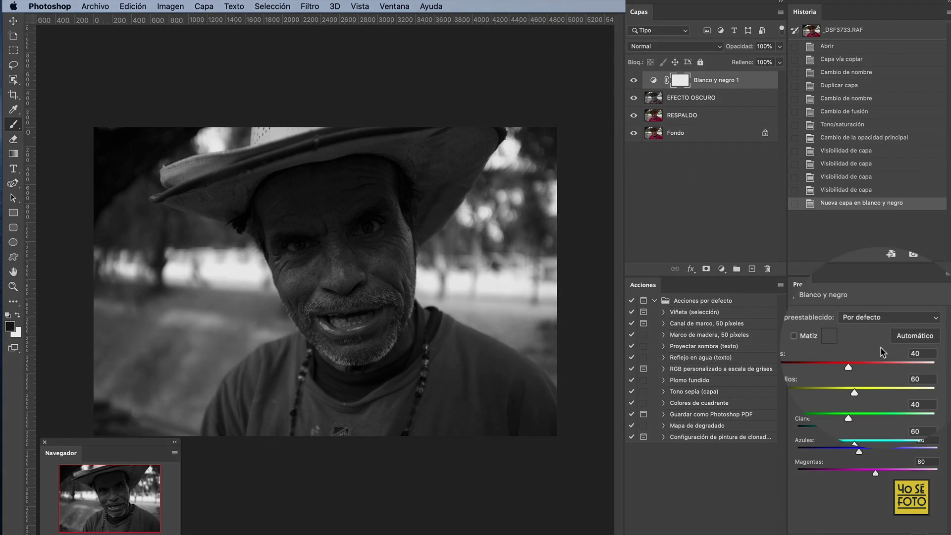
pyautogui.moveTo(864, 364); pyautogui.dragTo(855, 382)
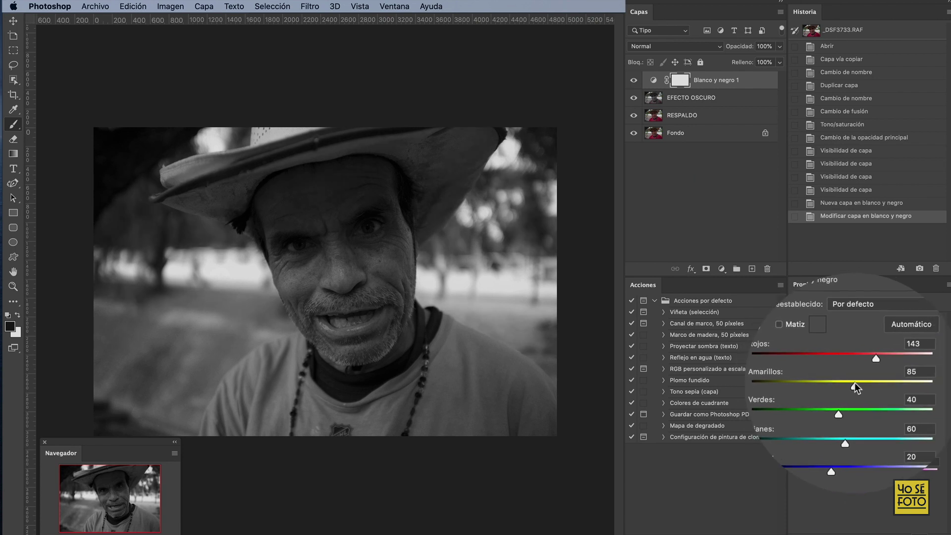
pyautogui.moveTo(852, 405); pyautogui.dragTo(851, 405)
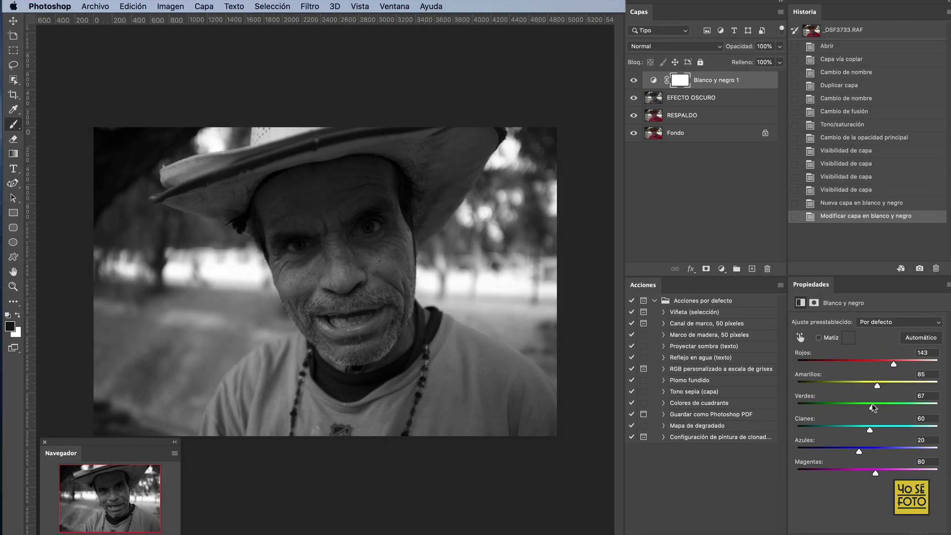
pyautogui.moveTo(896, 364); pyautogui.dragTo(898, 366)
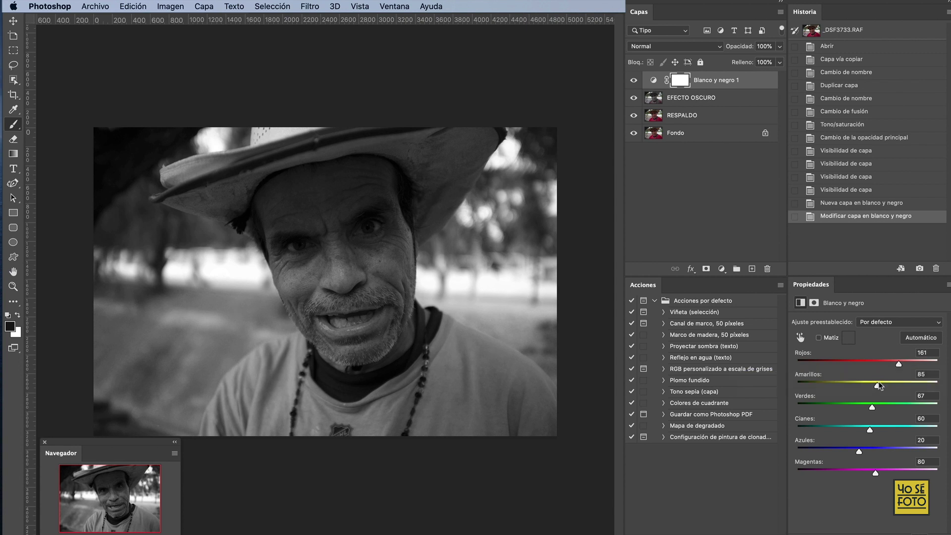
pyautogui.moveTo(902, 365); pyautogui.dragTo(901, 366)
# Examine the black-and-white conversion up close on the man's face and across the whole portrait.
pyautogui.press('x')
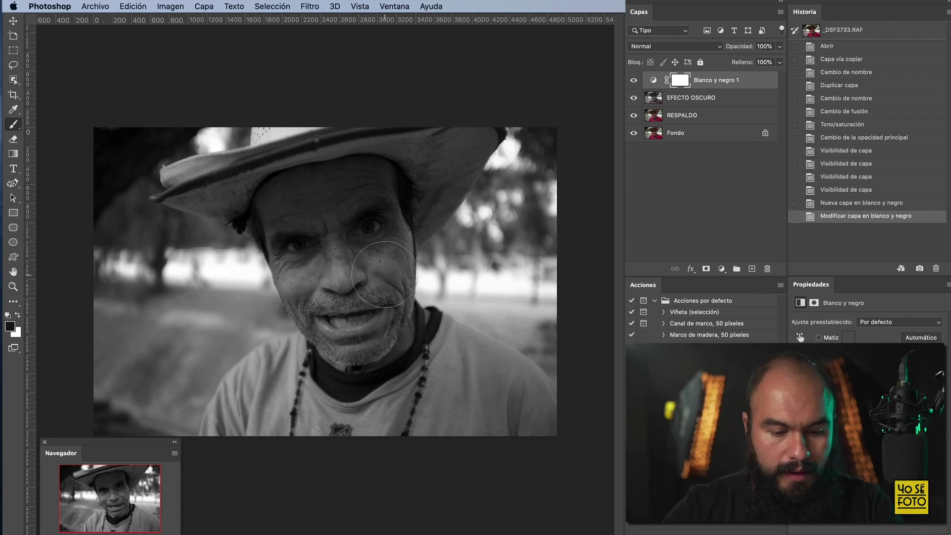
pyautogui.press('z')
pyautogui.moveTo(389, 270); pyautogui.dragTo(436, 263)
pyautogui.moveTo(125, 494); pyautogui.dragTo(117, 490)
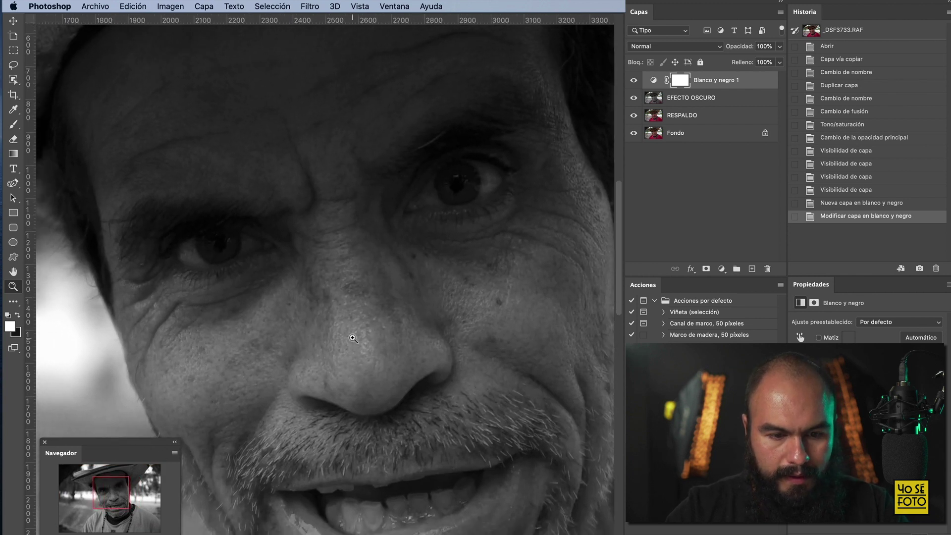
pyautogui.moveTo(350, 335); pyautogui.dragTo(322, 337)
pyautogui.scroll(-3, 339, 336)
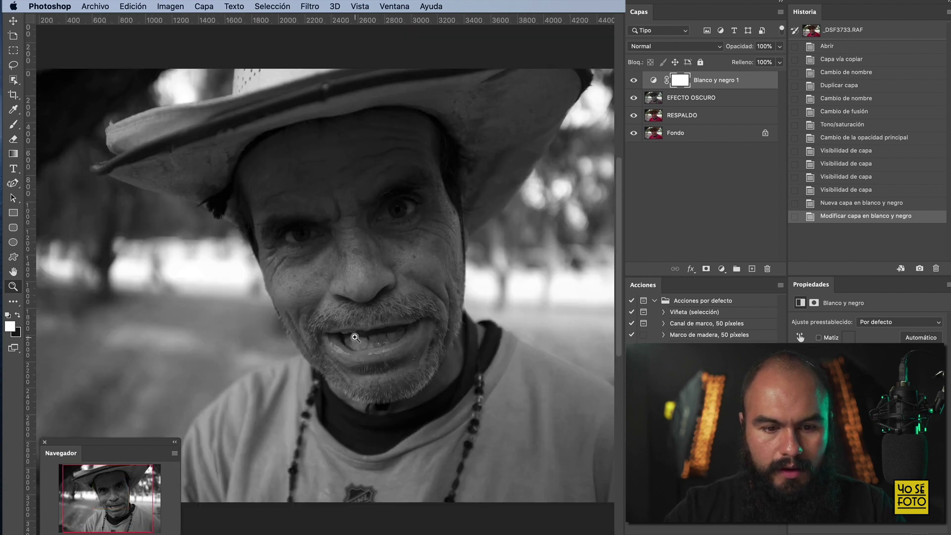
pyautogui.moveTo(408, 296); pyautogui.dragTo(391, 299)
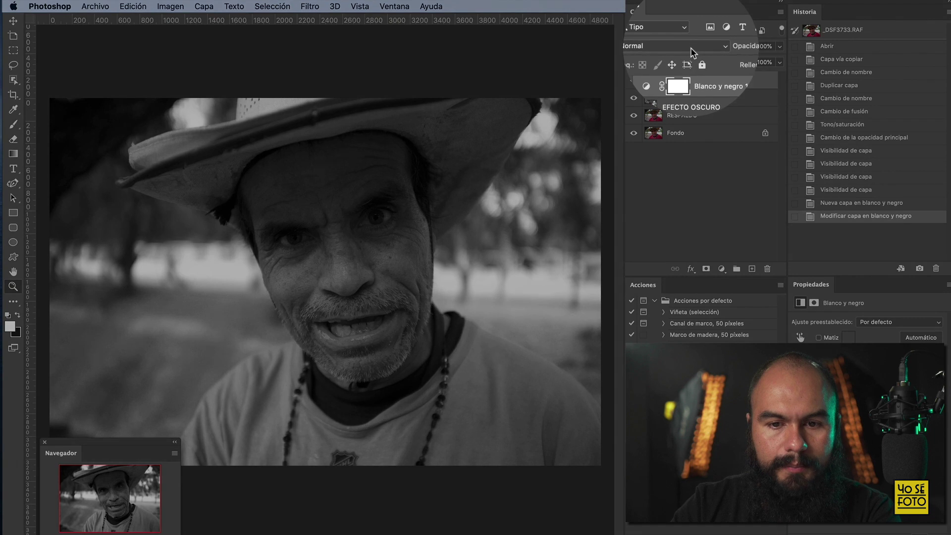
# Set the Blanco y negro adjustment layer's blend mode to Luz suave and compare the photo with and without it.
pyautogui.click(690, 47)
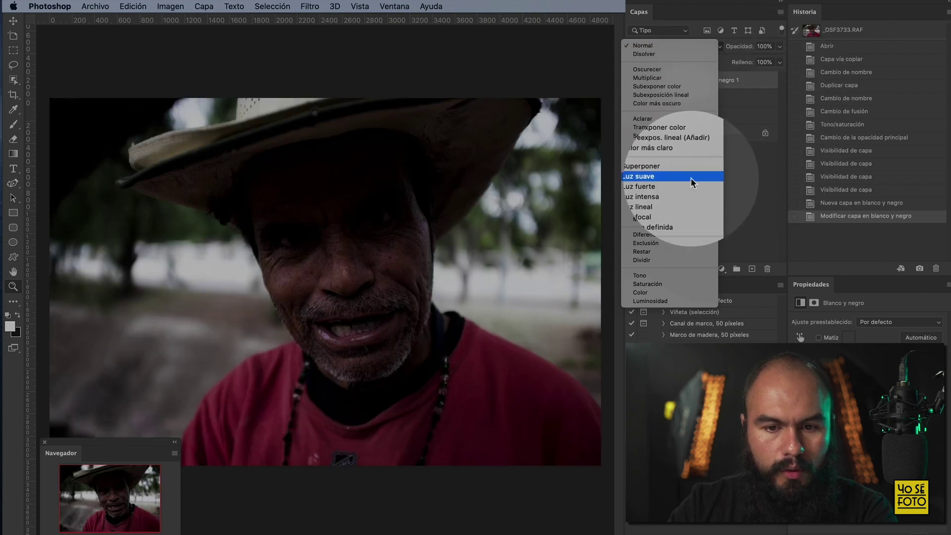
pyautogui.click(691, 177)
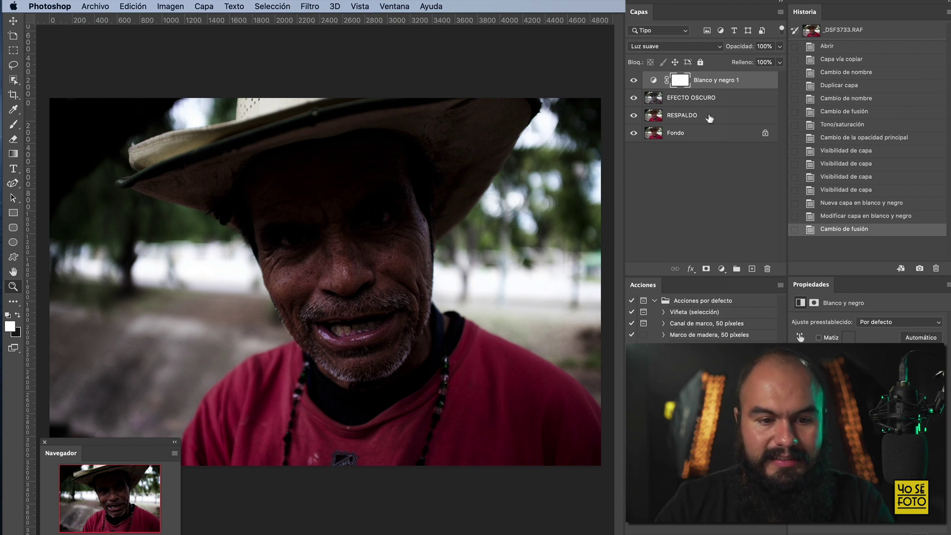
pyautogui.click(634, 82)
pyautogui.click(634, 81)
pyautogui.click(633, 82)
pyautogui.click(634, 81)
pyautogui.click(634, 82)
pyautogui.click(634, 82)
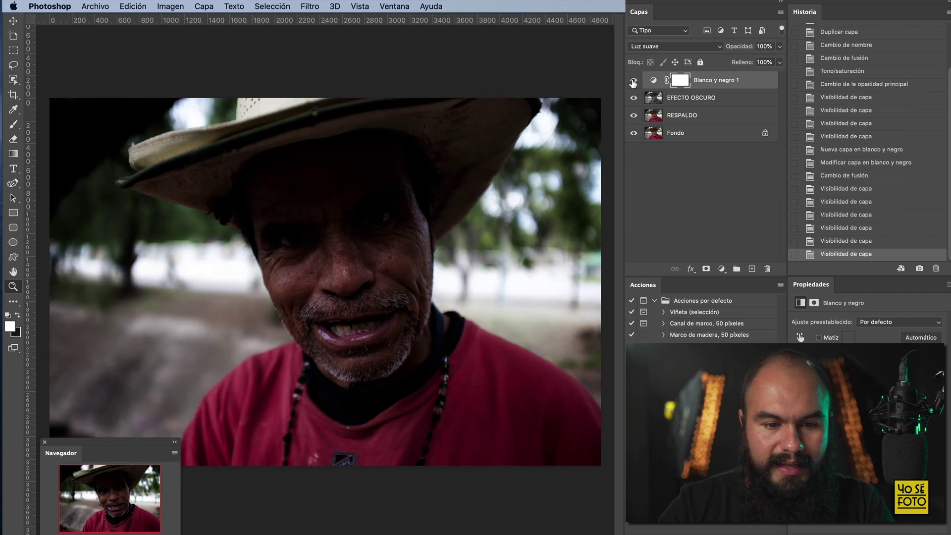
# Rename the Blanco y negro adjustment layer as EFECTO DRAMATICO and compare the photo with and without the effect layers.
pyautogui.doubleClick(712, 80)
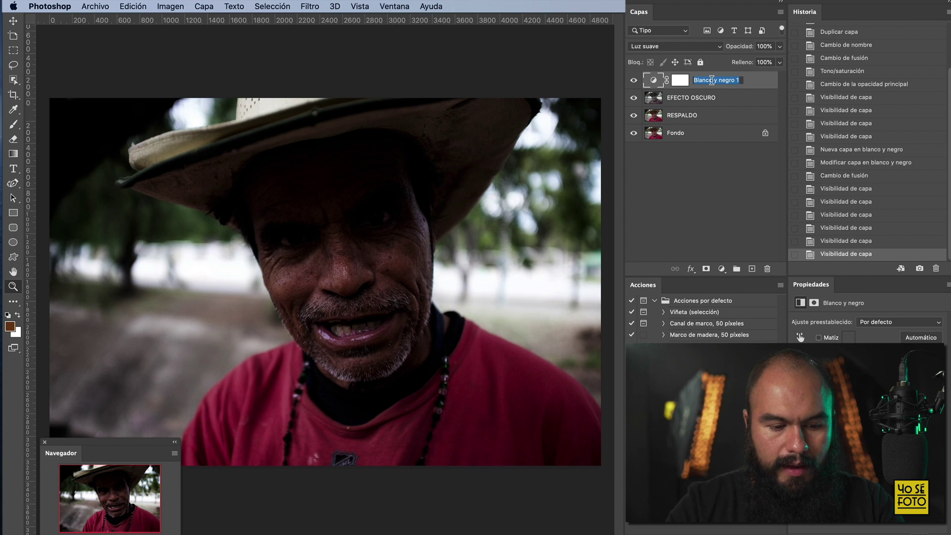
pyautogui.write('EFECTO DRAMATICO')
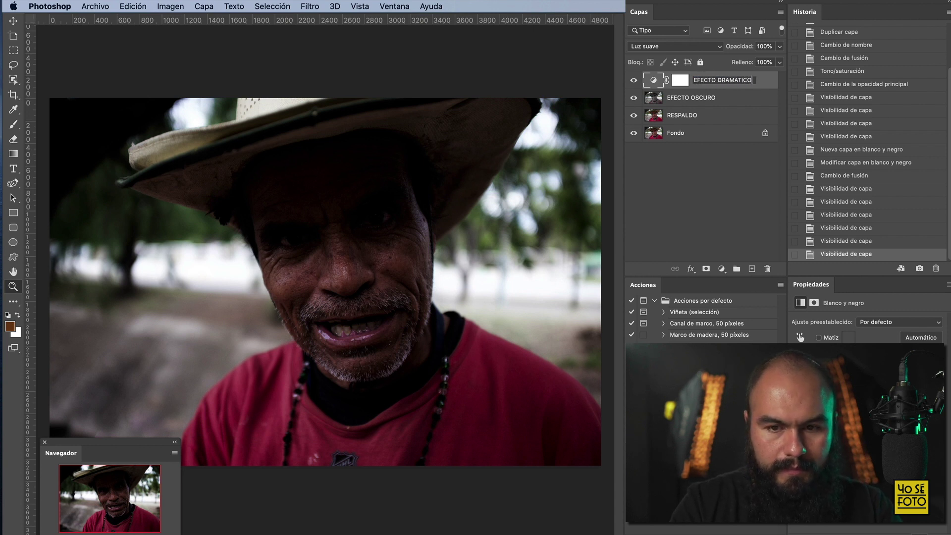
pyautogui.press('Return')
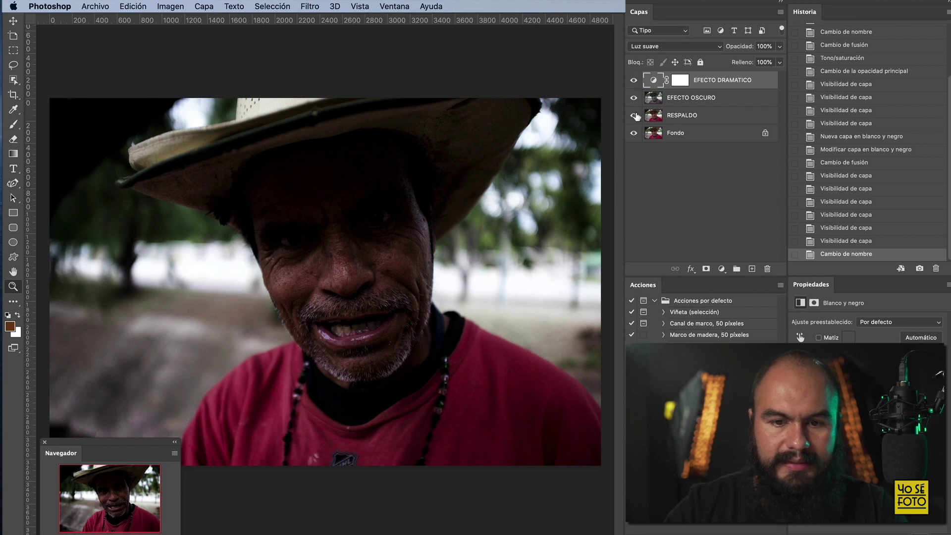
pyautogui.click(633, 83)
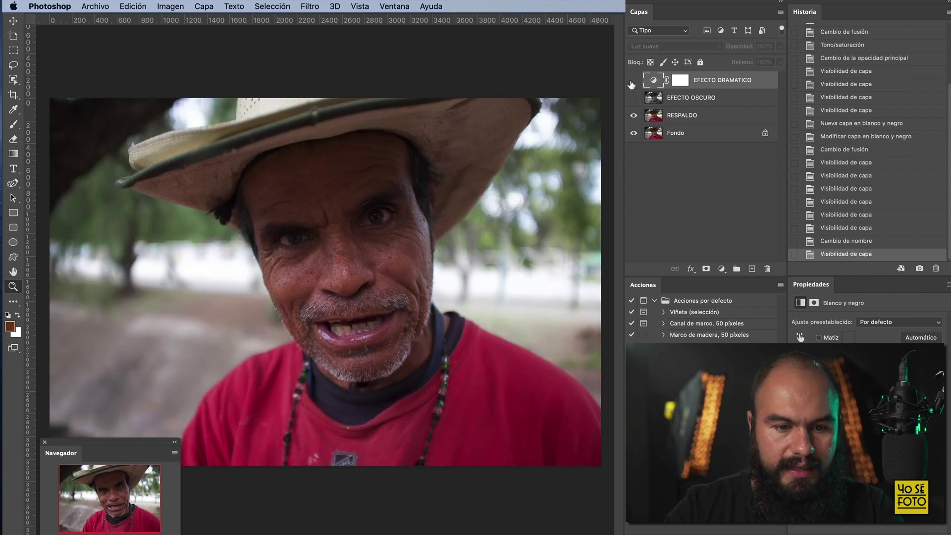
pyautogui.click(634, 97)
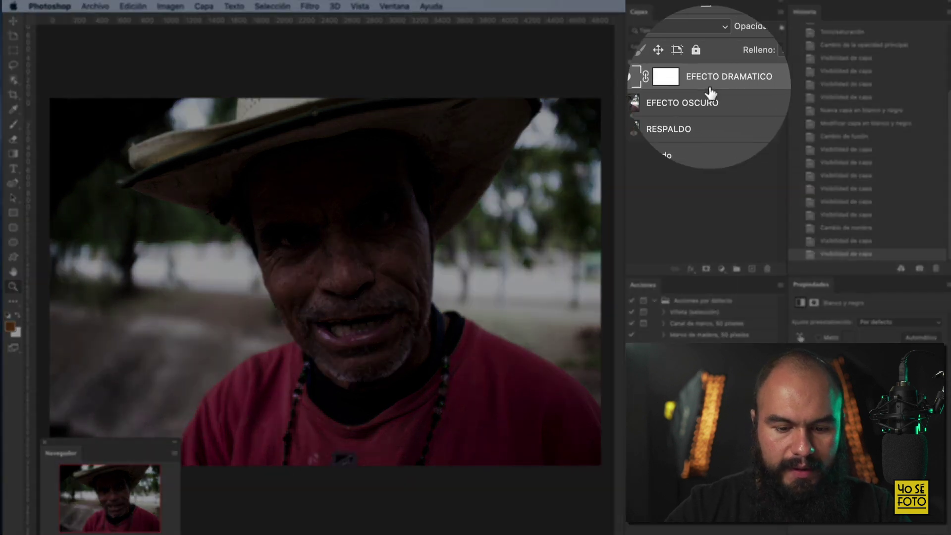
# Duplicate the EFECTO DRAMATICO layer and set the copy's opacity to 25%.
pyautogui.press('super+j')
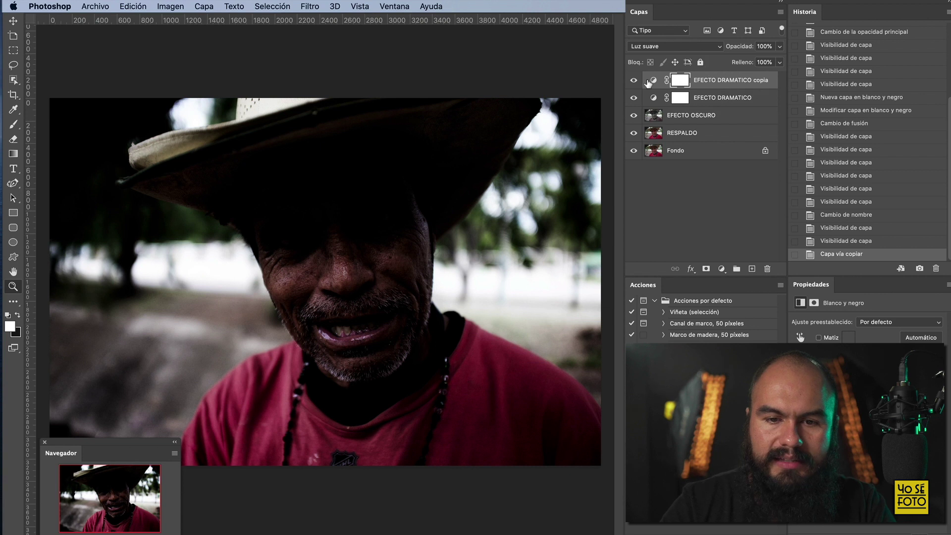
pyautogui.click(782, 46)
pyautogui.moveTo(743, 59); pyautogui.dragTo(739, 58)
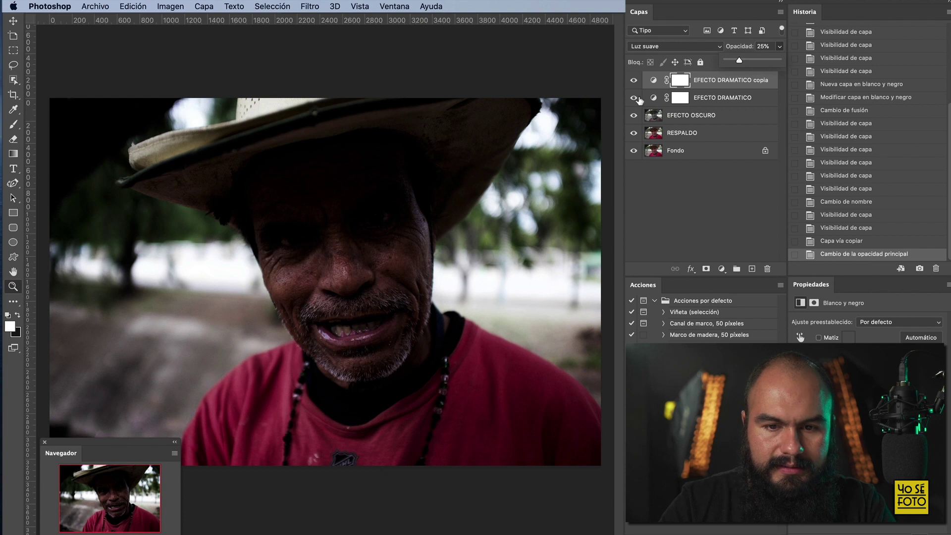
# Target the original EFECTO DRAMATICO layer's mask and set up a small, soft black Brush at 30% opacity.
pyautogui.click(677, 99)
pyautogui.click(679, 99)
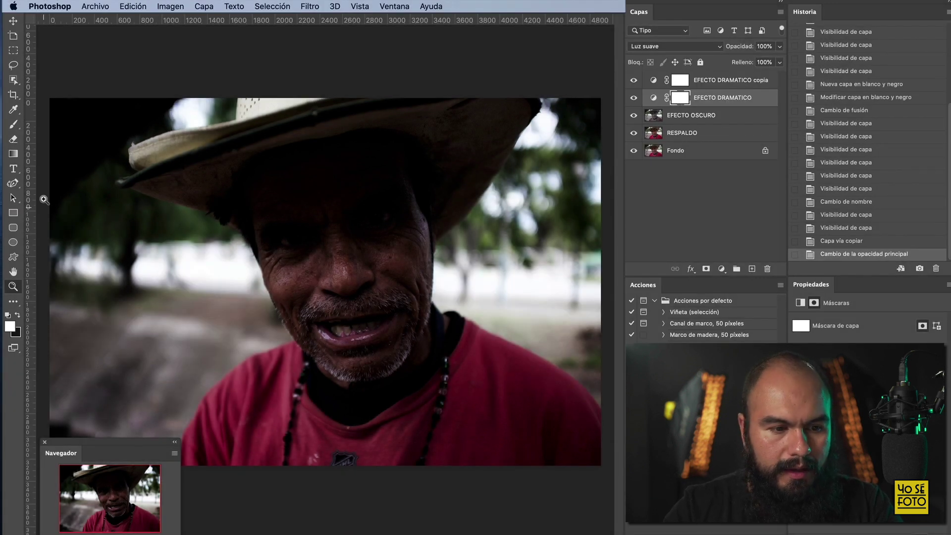
pyautogui.click(14, 124)
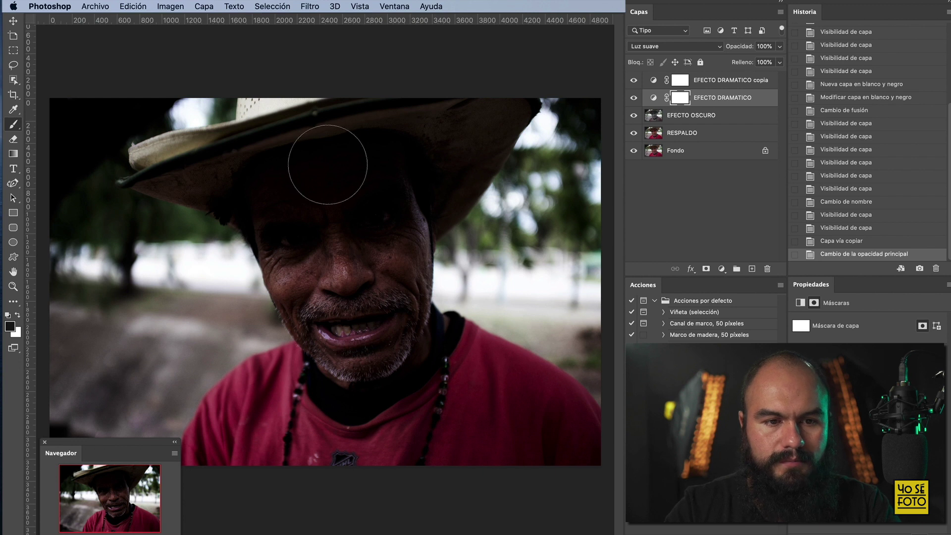
pyautogui.moveTo(399, 233); pyautogui.dragTo(359, 240)
pyautogui.scroll(3, 323, 280)
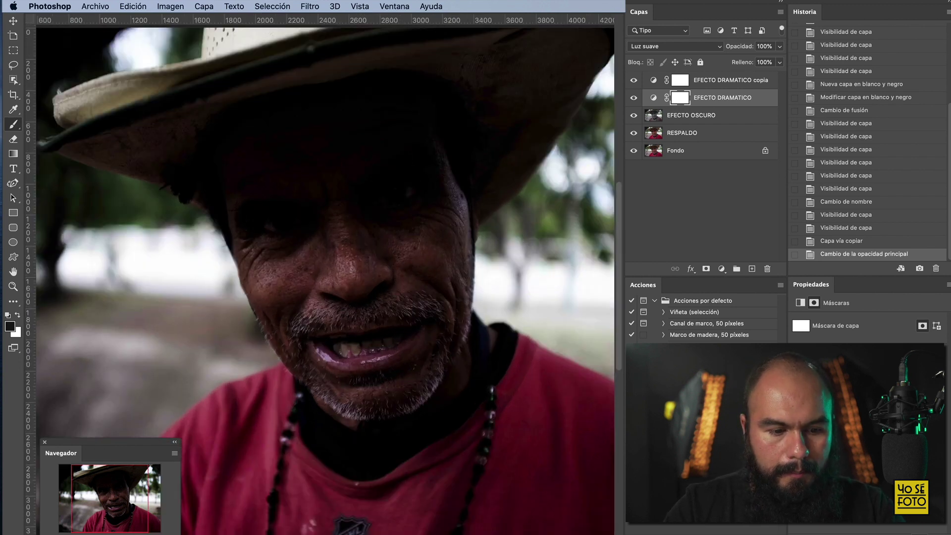
pyautogui.scroll(-3, 323, 280)
pyautogui.scroll(2, 332, 292)
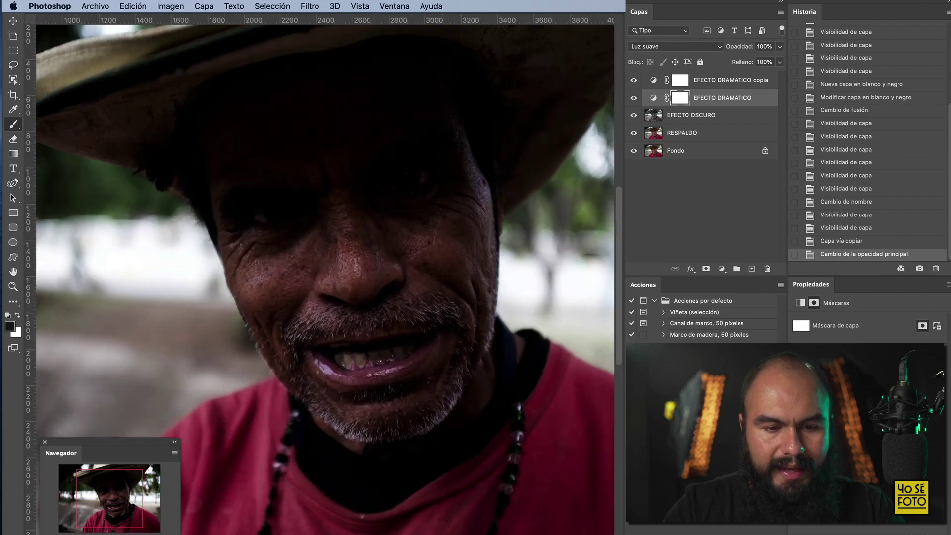
pyautogui.moveTo(375, 357); pyautogui.dragTo(349, 362)
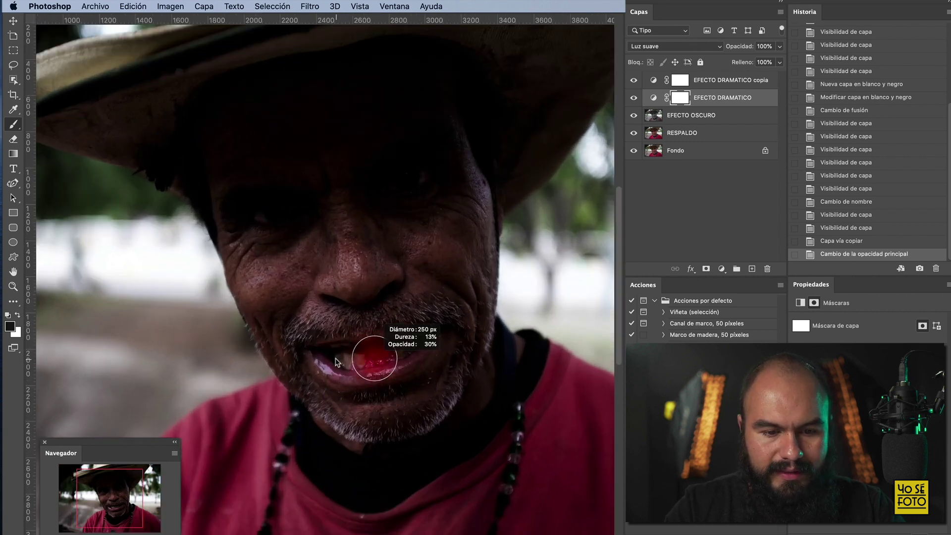
# Paint black on the EFECTO DRAMATICO mask over the man's chin and beard to soften the effect there.
pyautogui.moveTo(371, 401); pyautogui.dragTo(364, 404)
pyautogui.click(362, 400)
pyautogui.click(391, 397)
pyautogui.click(409, 391)
pyautogui.click(424, 383)
pyautogui.click(366, 400)
pyautogui.click(416, 390)
pyautogui.moveTo(115, 499); pyautogui.dragTo(124, 503)
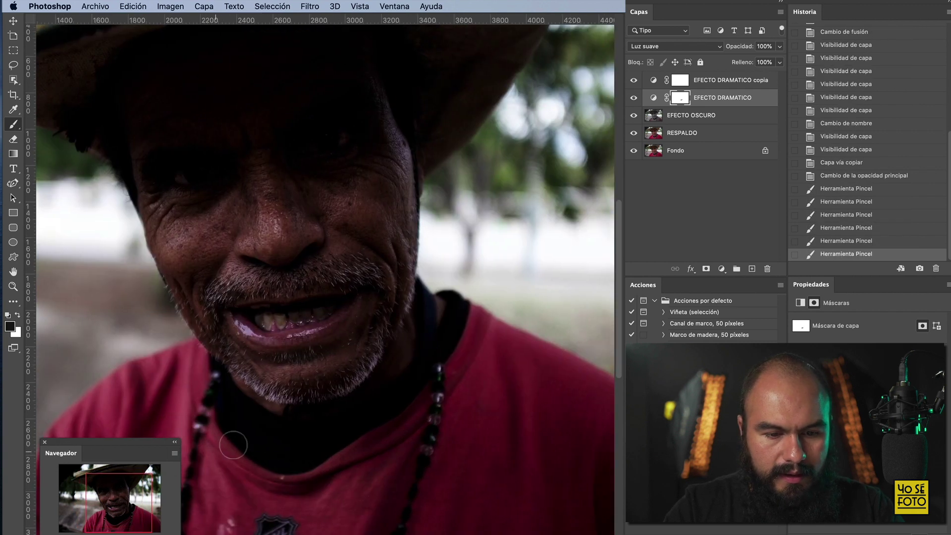
pyautogui.click(387, 305)
# Paint black on the EFECTO DRAMATICO mask over both eyes and the surrounding sockets and brows.
pyautogui.moveTo(139, 494)
pyautogui.mouseDown()
pyautogui.moveTo(133, 474)
pyautogui.moveTo(123, 473)
pyautogui.mouseUp()
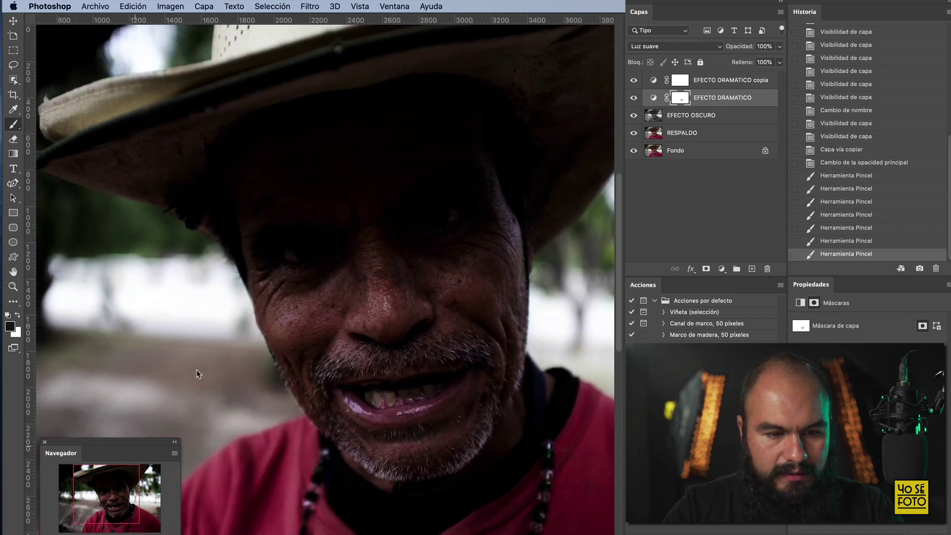
pyautogui.moveTo(287, 255)
pyautogui.mouseDown()
pyautogui.moveTo(298, 255)
pyautogui.moveTo(302, 283)
pyautogui.moveTo(308, 276)
pyautogui.mouseUp()
pyautogui.click(313, 270)
pyautogui.moveTo(270, 240); pyautogui.dragTo(323, 238)
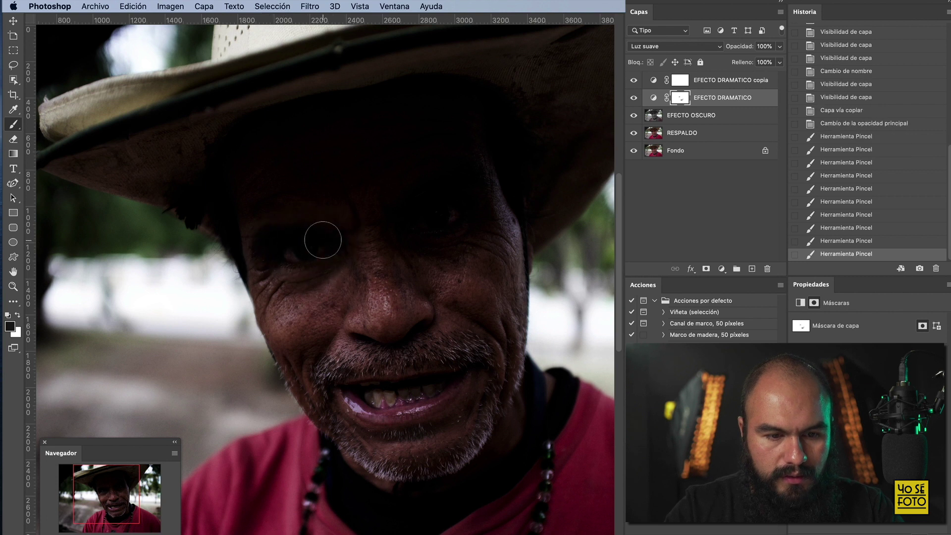
pyautogui.click(272, 246)
pyautogui.moveTo(457, 219); pyautogui.dragTo(388, 225)
pyautogui.click(420, 197)
pyautogui.click(438, 191)
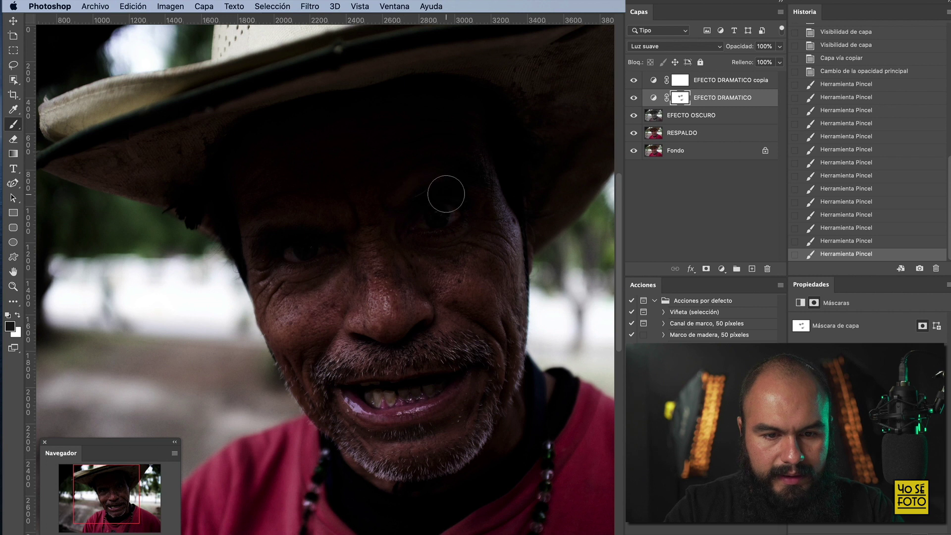
pyautogui.click(444, 198)
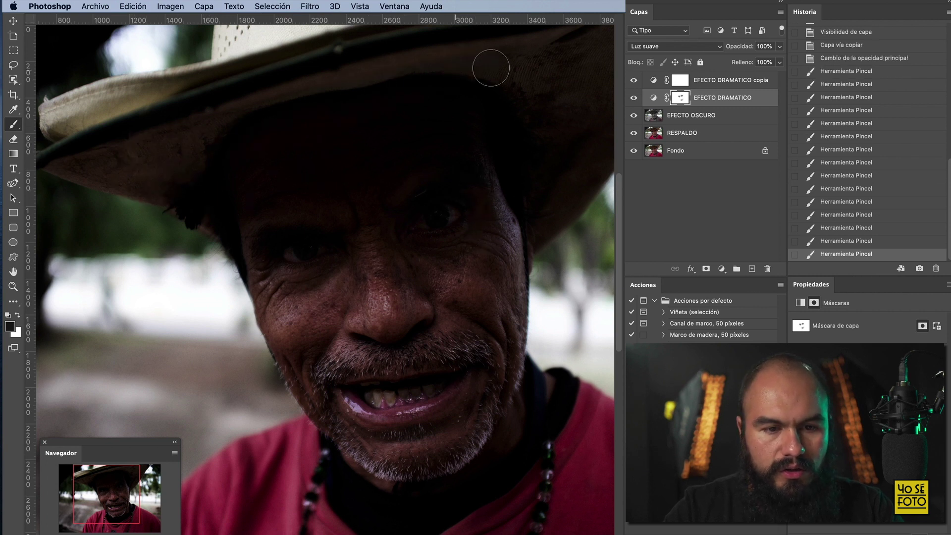
# Paint black on the EFECTO DRAMATICO mask over the forehead and the shaded underside of the hat brim.
pyautogui.click(437, 113)
pyautogui.moveTo(106, 501); pyautogui.dragTo(128, 500)
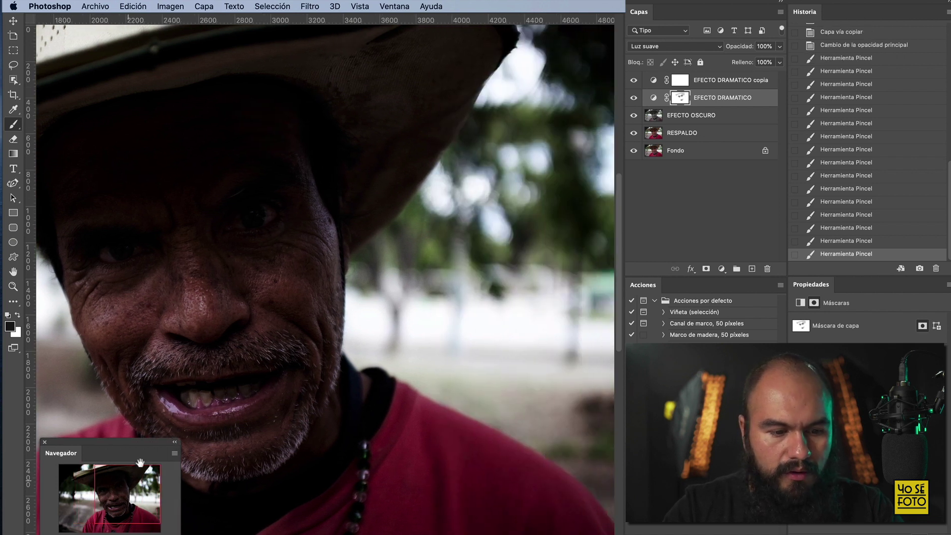
pyautogui.press('super+minus')
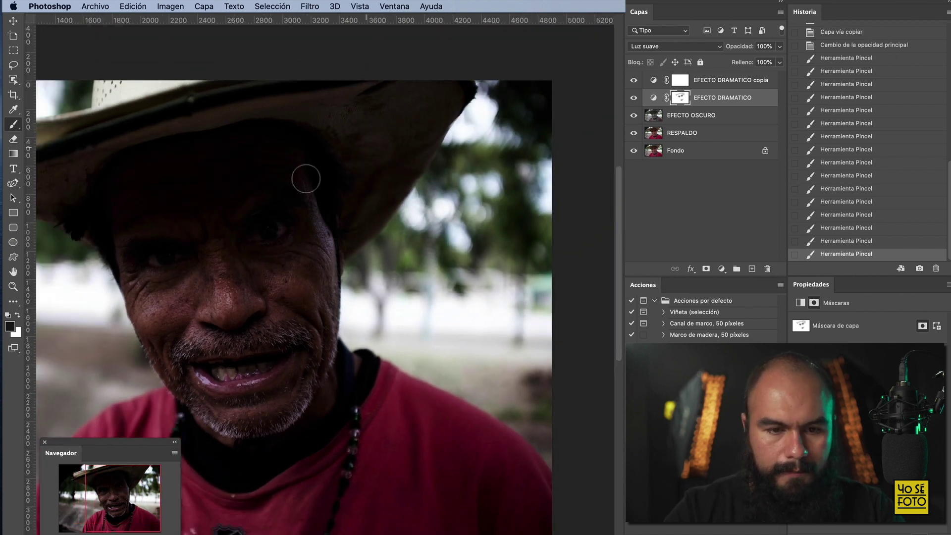
pyautogui.click(411, 145)
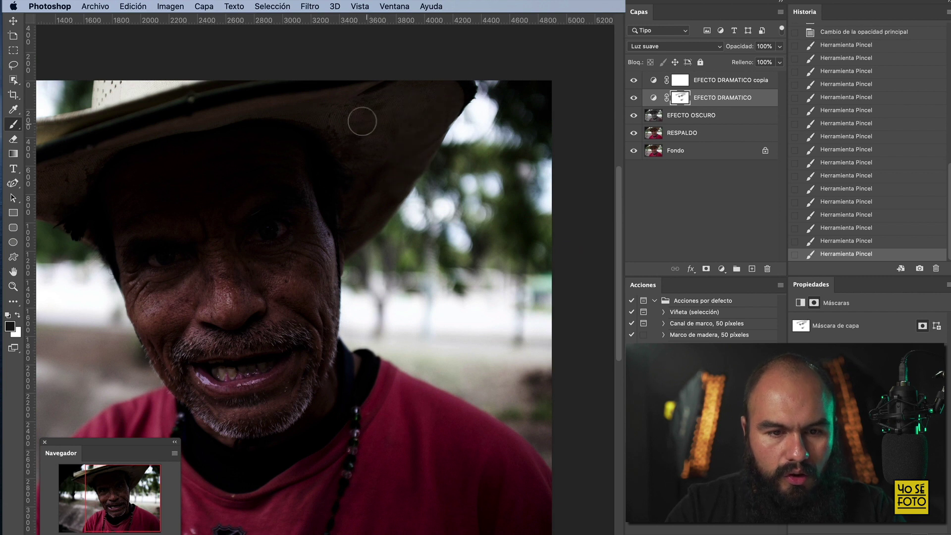
pyautogui.moveTo(131, 484); pyautogui.dragTo(117, 483)
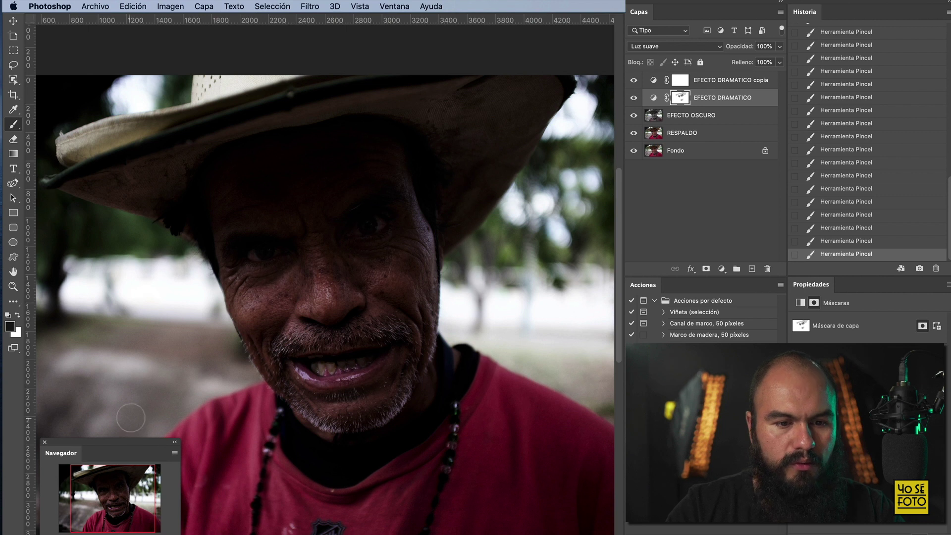
pyautogui.moveTo(121, 472); pyautogui.dragTo(109, 468)
# Compare the whole portrait with and without the masked EFECTO DRAMATICO layer.
pyautogui.press('super+0')
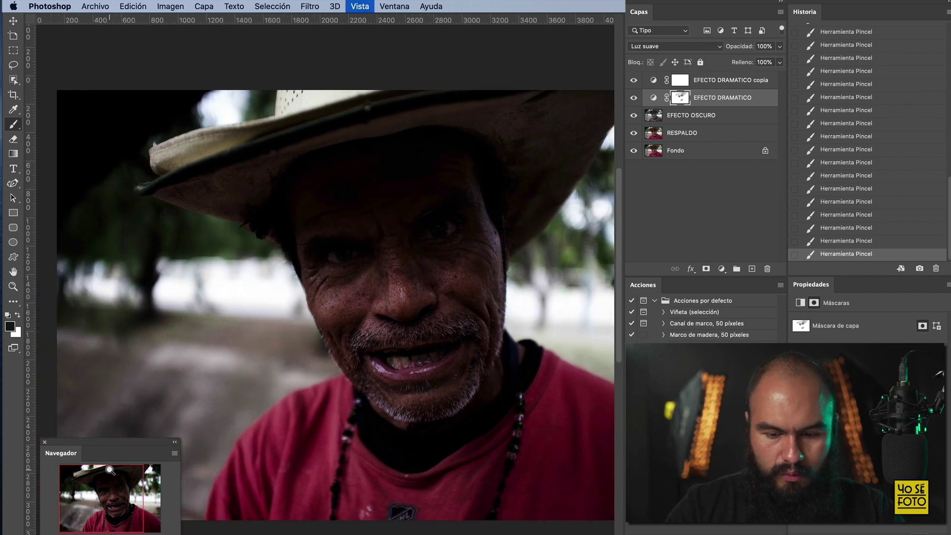
pyautogui.click(633, 98)
pyautogui.click(634, 100)
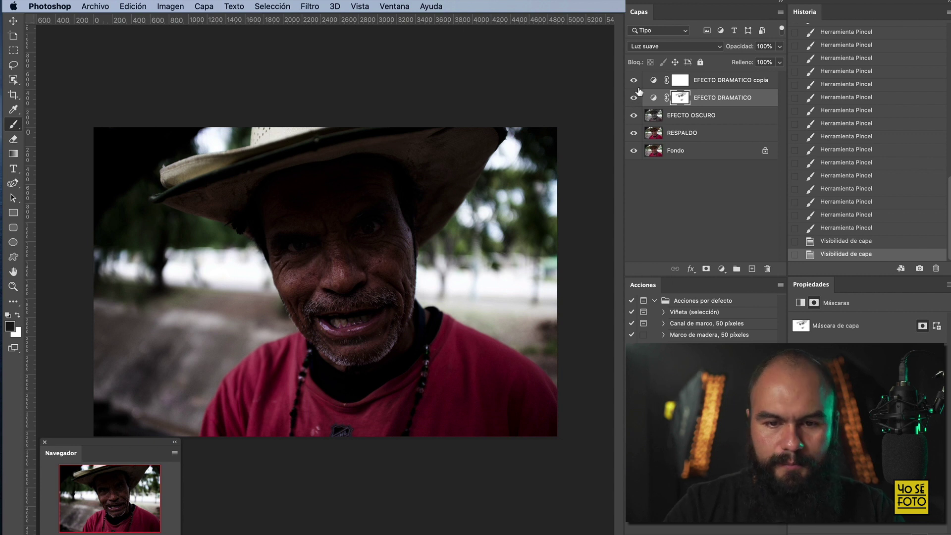
# Add a Brillo/contraste adjustment layer above EFECTO DRAMATICO copia with Brillo at 26 and Contraste at 12.
pyautogui.click(696, 84)
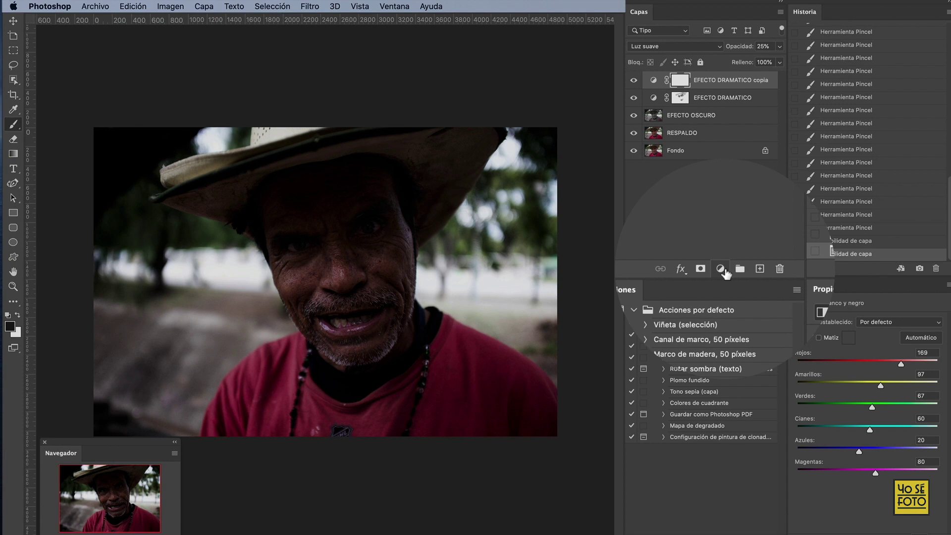
pyautogui.click(721, 269)
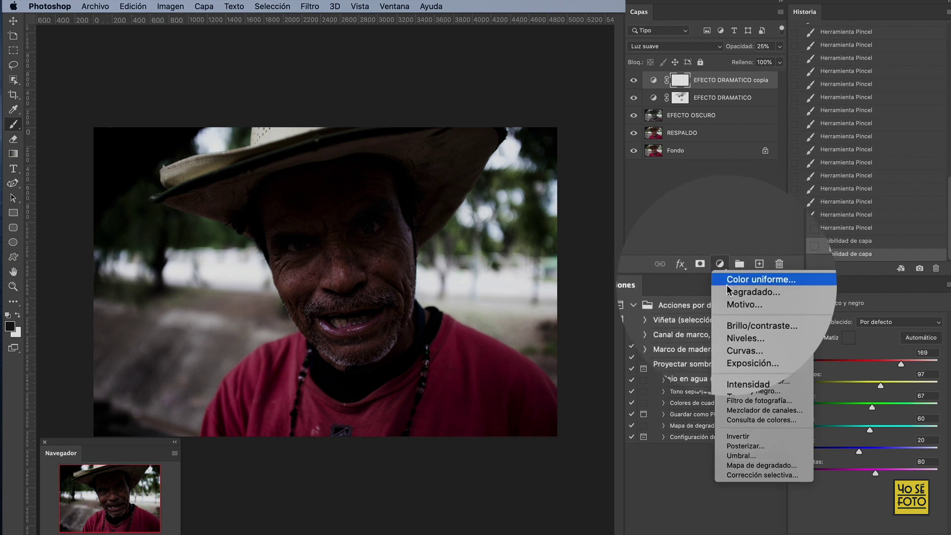
pyautogui.click(732, 317)
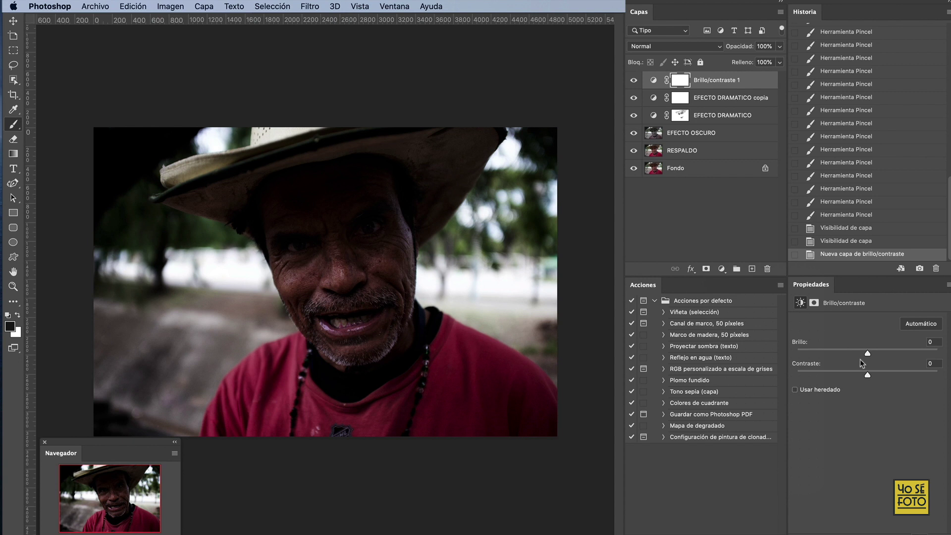
pyautogui.moveTo(862, 356)
pyautogui.mouseDown()
pyautogui.moveTo(844, 352)
pyautogui.moveTo(864, 348)
pyautogui.moveTo(845, 374)
pyautogui.moveTo(877, 373)
pyautogui.moveTo(879, 352)
pyautogui.mouseUp()
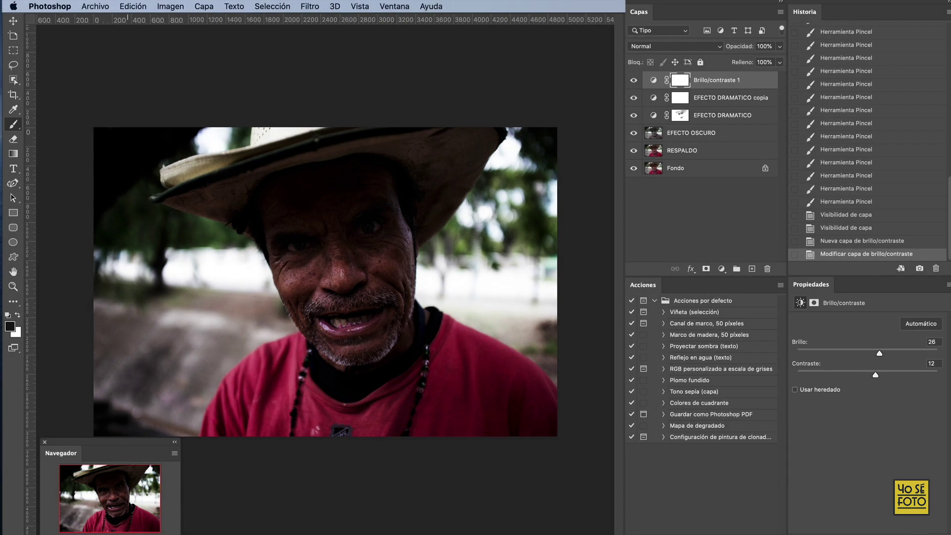
# Stamp all visible layers into a new layer on top of the stack and name it ACABADO.
pyautogui.press('super+plus')
pyautogui.press('super+plus')
pyautogui.press('super+plus')
pyautogui.press('super+minus')
pyautogui.press('super+minus')
pyautogui.press('super+0')
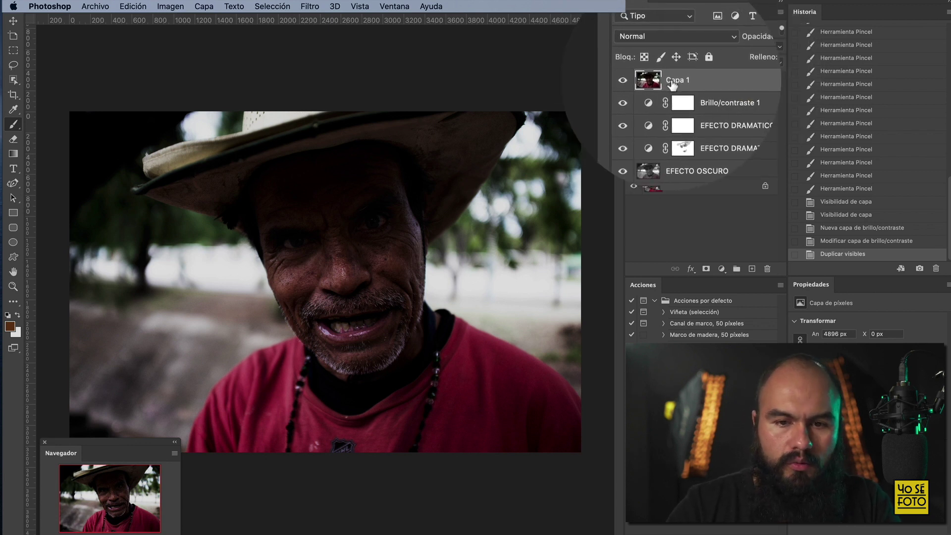
pyautogui.doubleClick(663, 79)
pyautogui.write('AC')
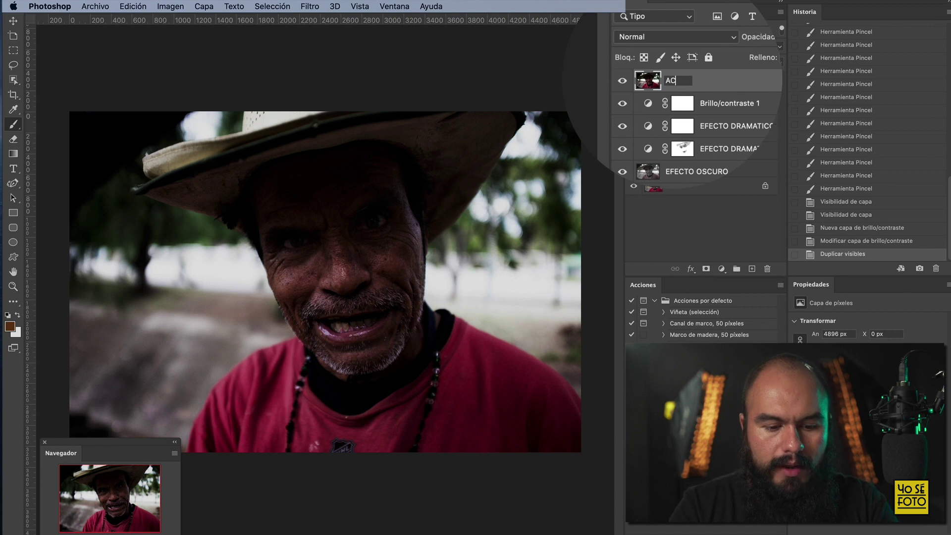
pyautogui.write('ABADO')
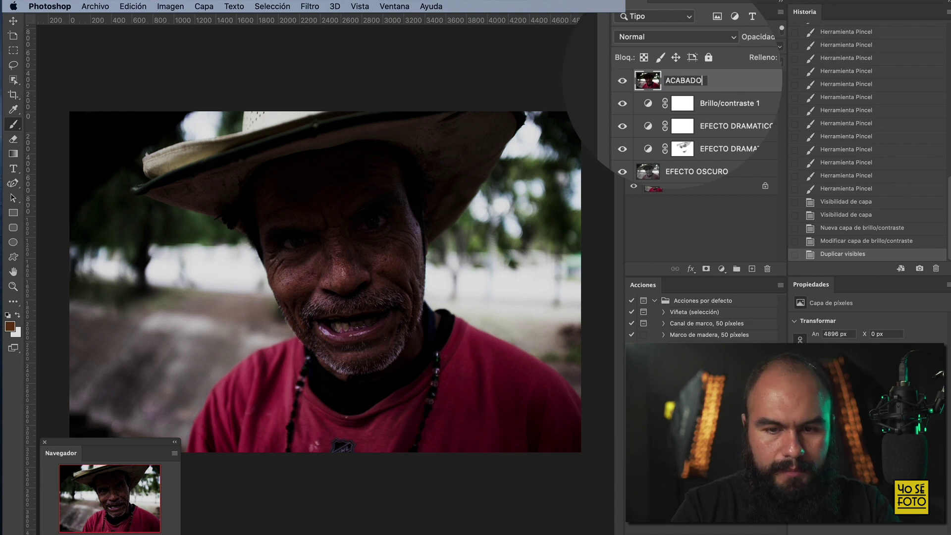
pyautogui.press('Return')
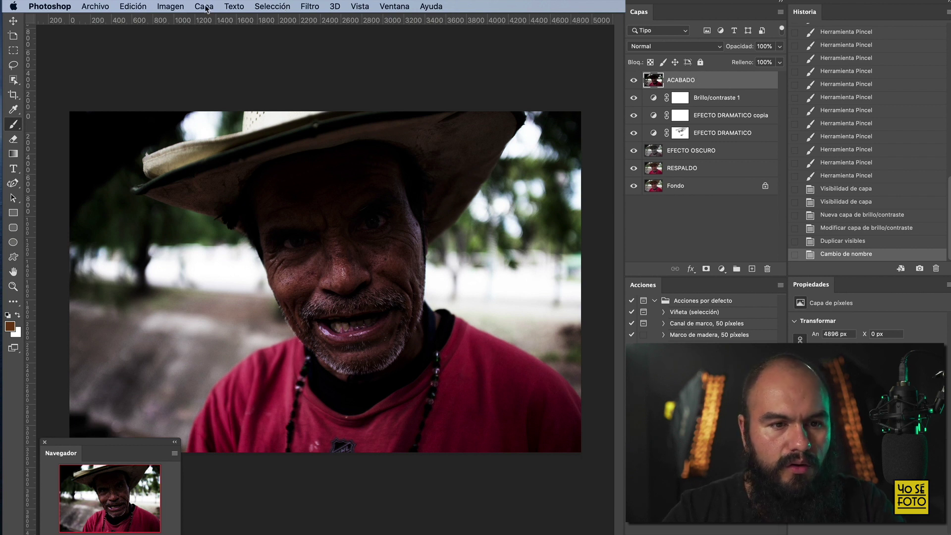
# Open the Camera Raw filter on the ACABADO layer and set Claridad to +25 in the basic adjustments.
pyautogui.click(306, 6)
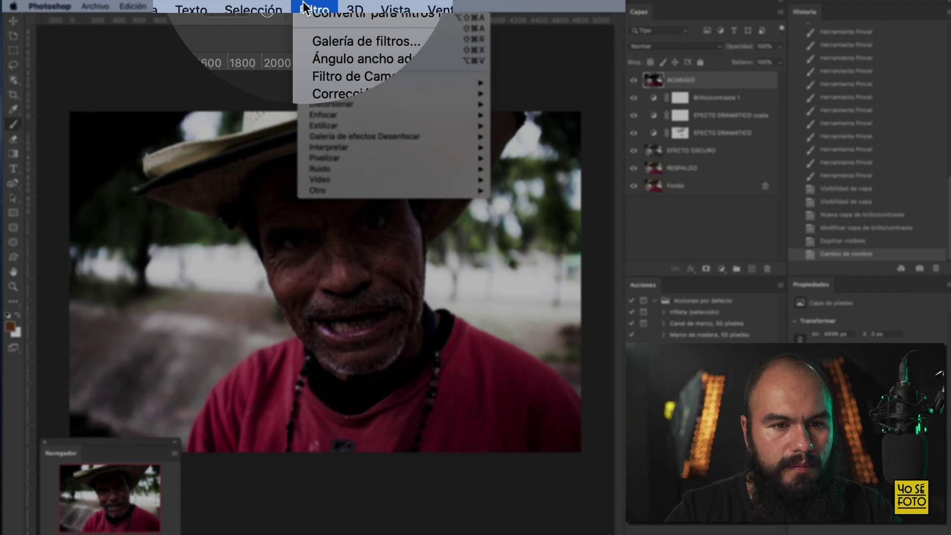
pyautogui.click(361, 72)
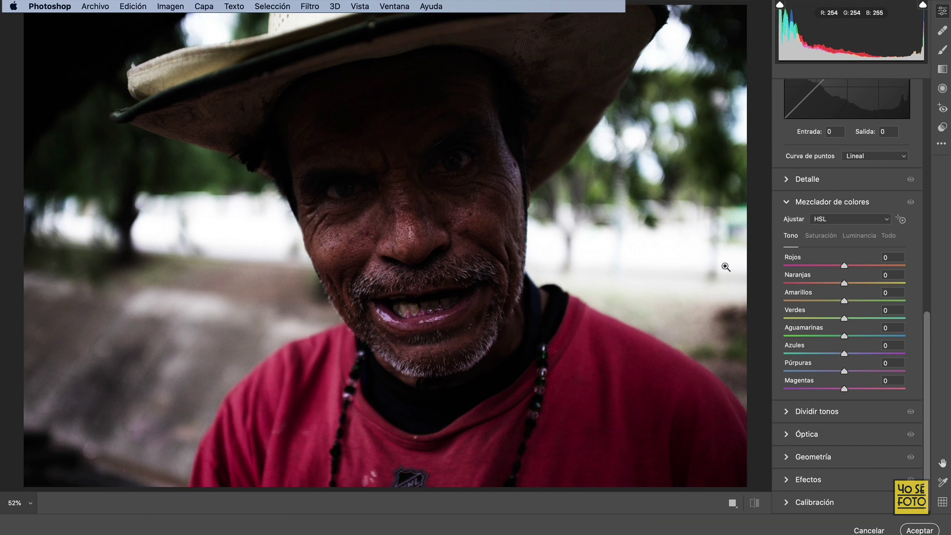
pyautogui.click(787, 203)
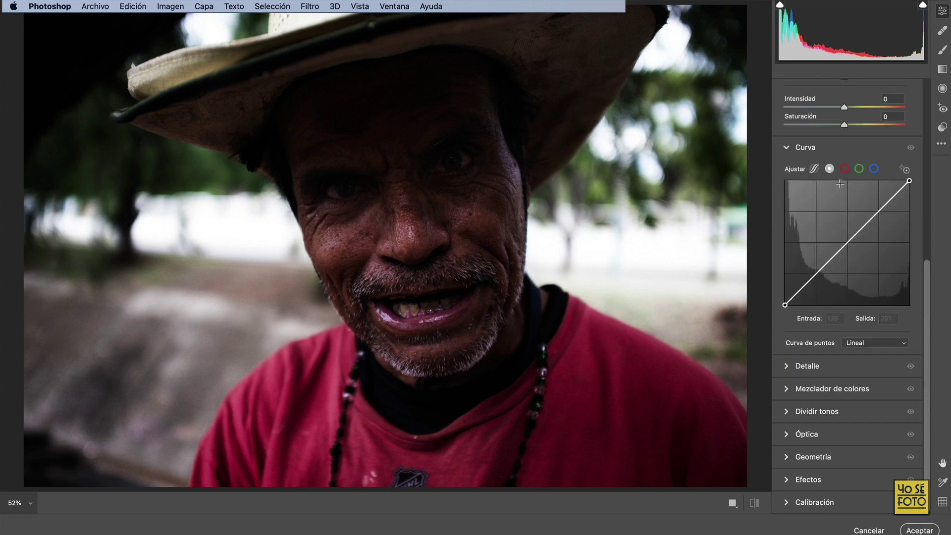
pyautogui.click(791, 150)
pyautogui.moveTo(927, 213); pyautogui.dragTo(928, 125)
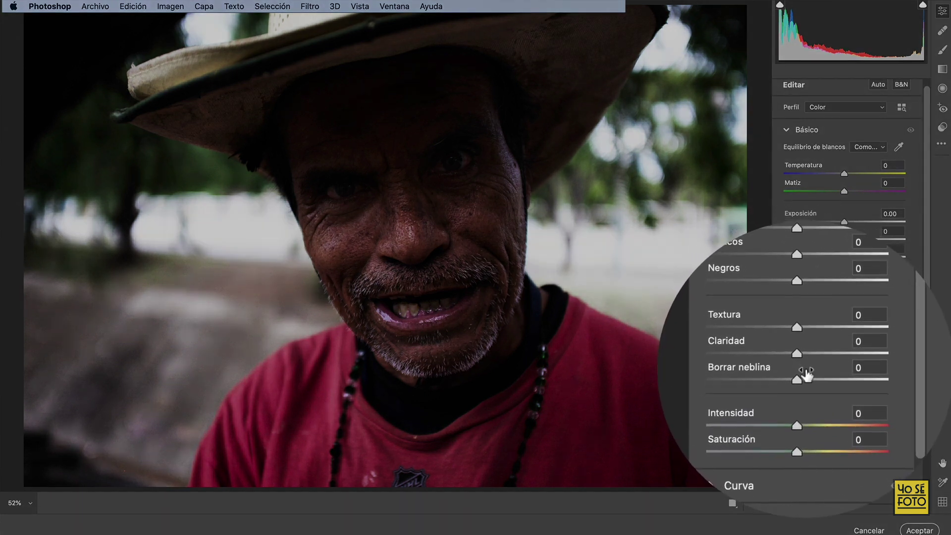
pyautogui.moveTo(803, 357); pyautogui.dragTo(864, 360)
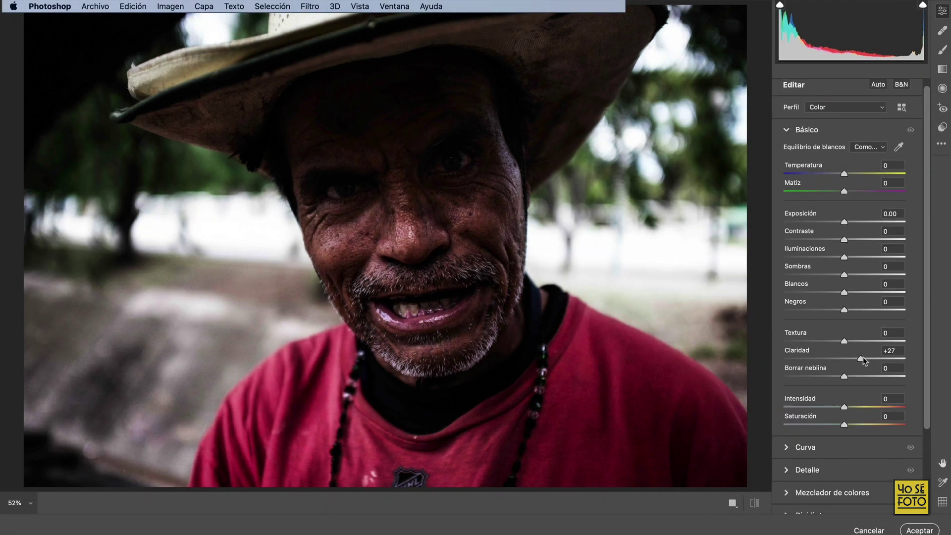
# Set Textura to +10 while checking the skin detail on the face.
pyautogui.press('super+plus')
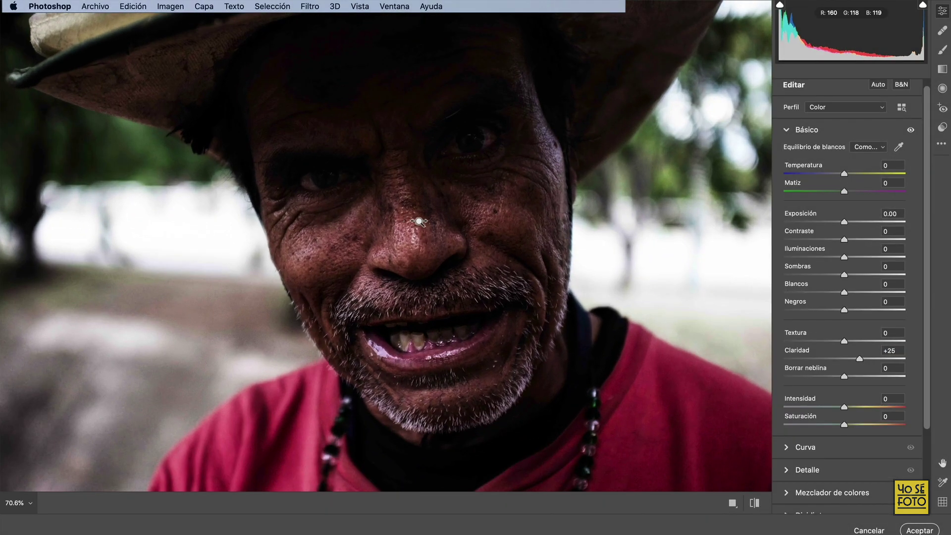
pyautogui.moveTo(846, 341); pyautogui.dragTo(851, 342)
pyautogui.click(852, 342)
pyautogui.moveTo(616, 304); pyautogui.dragTo(565, 304)
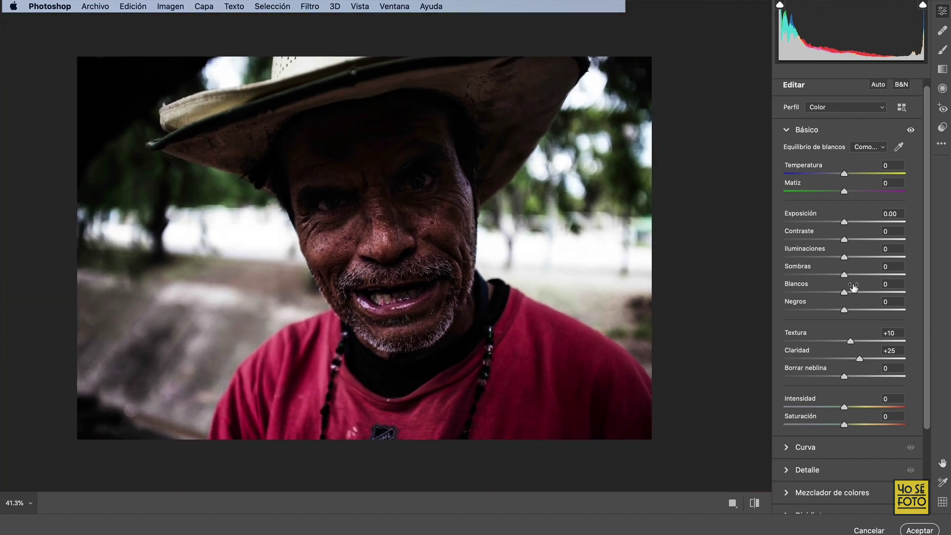
# Set Iluminaciones to -36 and Sombras to +22 to recover the bright background and the shaded face.
pyautogui.scroll(1, 848, 260)
pyautogui.moveTo(847, 260); pyautogui.dragTo(858, 279)
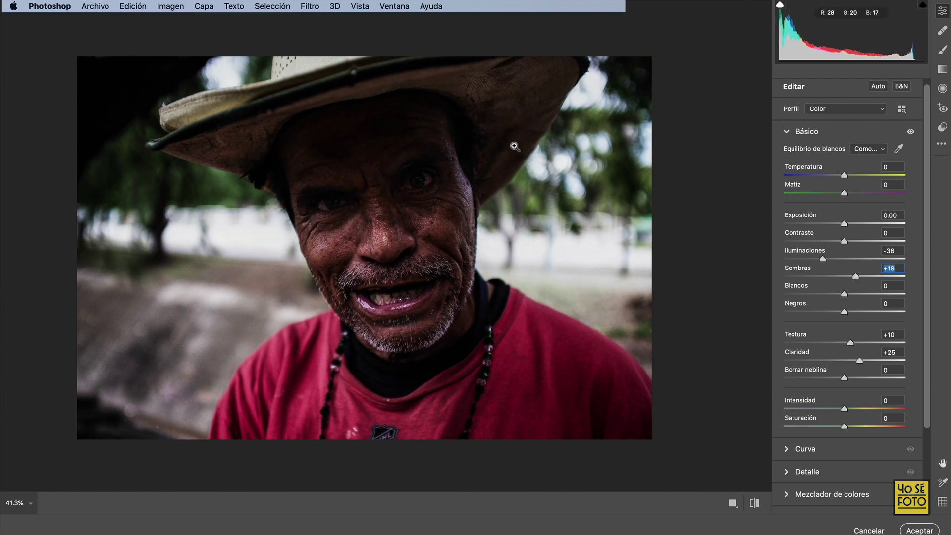
pyautogui.moveTo(860, 279); pyautogui.dragTo(863, 279)
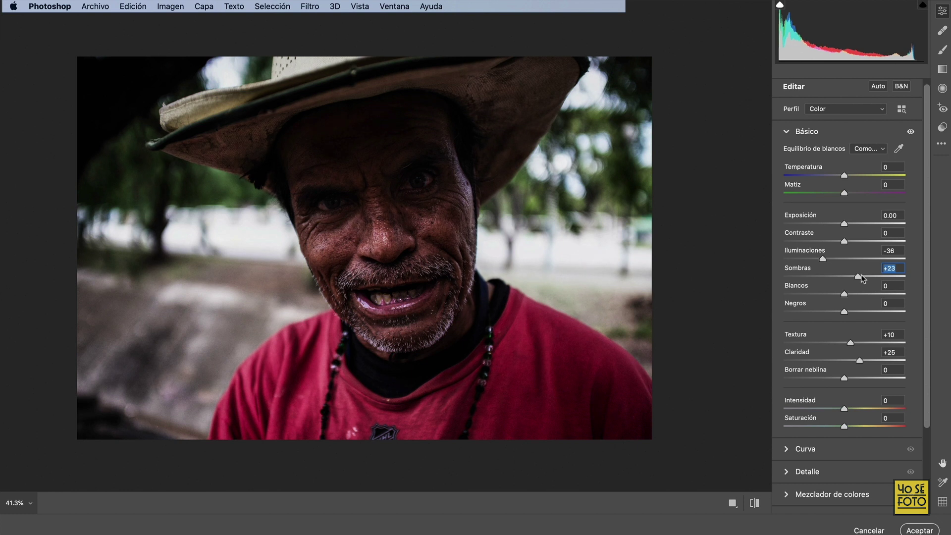
# Reduce Intensidad to -5 and Saturación to -2, checking the result on the face up close.
pyautogui.moveTo(846, 413); pyautogui.dragTo(844, 413)
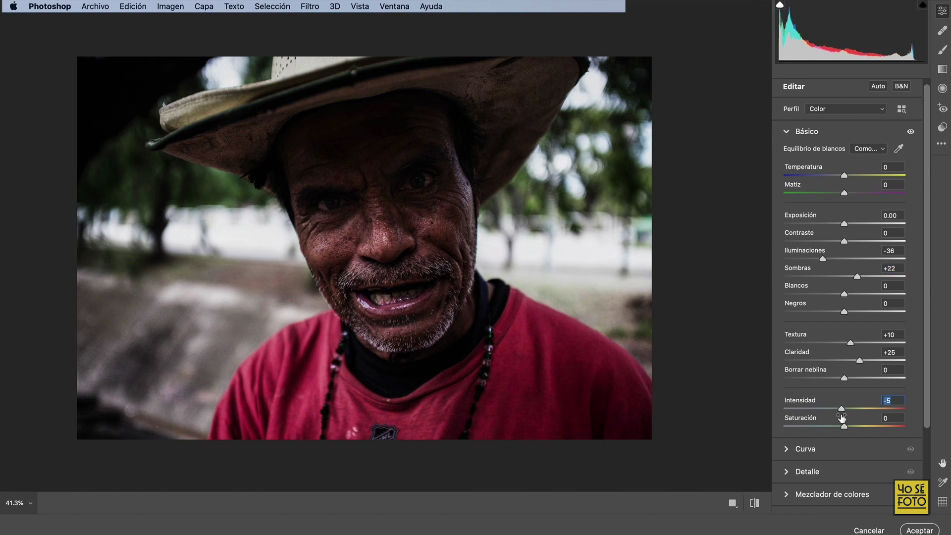
pyautogui.moveTo(844, 427); pyautogui.dragTo(843, 427)
pyautogui.moveTo(842, 427); pyautogui.dragTo(844, 427)
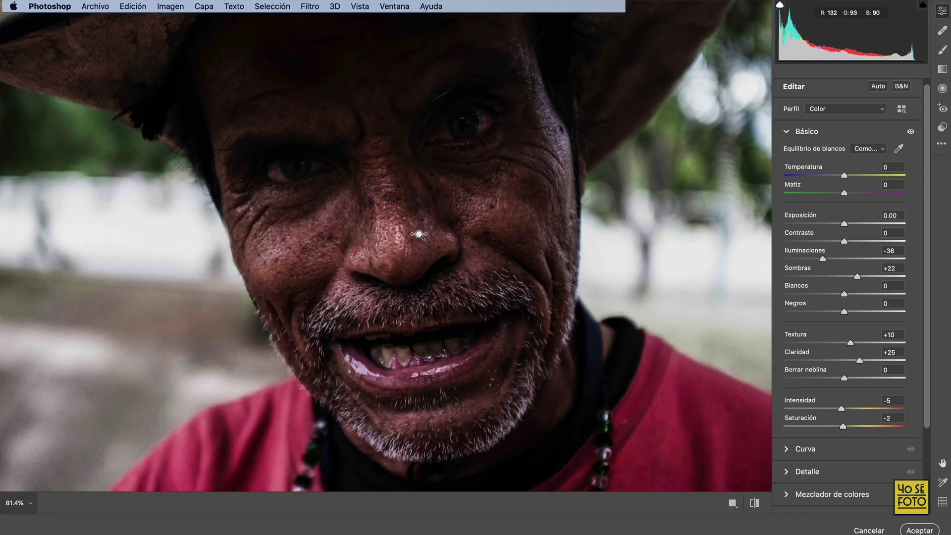
pyautogui.click(371, 239)
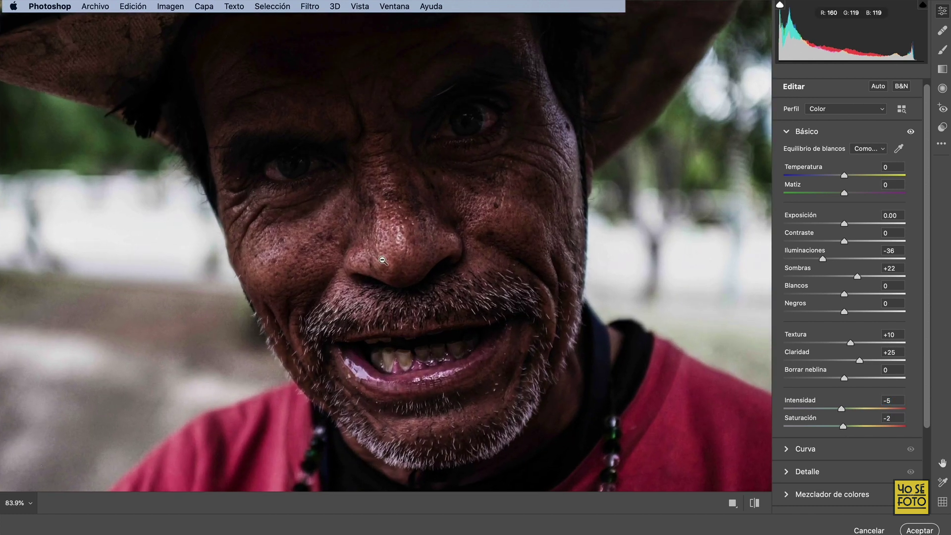
pyautogui.keyDown('alt'); pyautogui.click(441, 234); pyautogui.keyUp('alt')
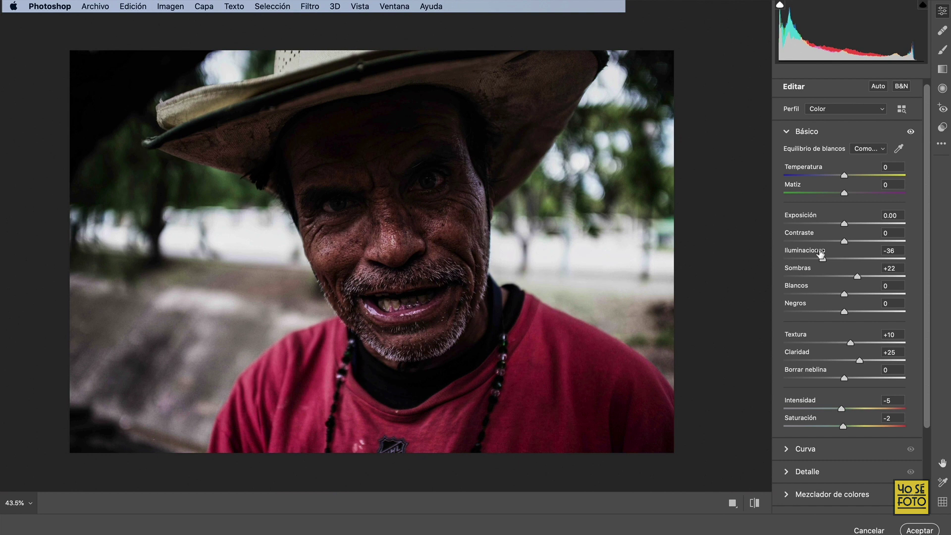
# Lower Iluminaciones to -42 and reset Textura to 0.
pyautogui.moveTo(823, 259); pyautogui.dragTo(820, 261)
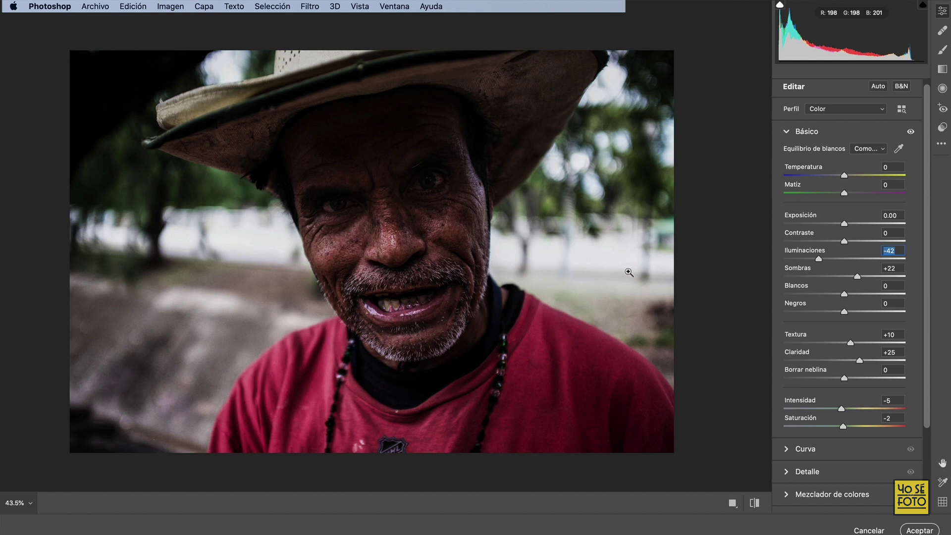
pyautogui.moveTo(851, 345); pyautogui.dragTo(842, 344)
pyautogui.click(845, 342)
# Add a dark vignette with Viñetas at -37, Redondez at -3 and Punto medio at 52.
pyautogui.moveTo(926, 261); pyautogui.dragTo(920, 355)
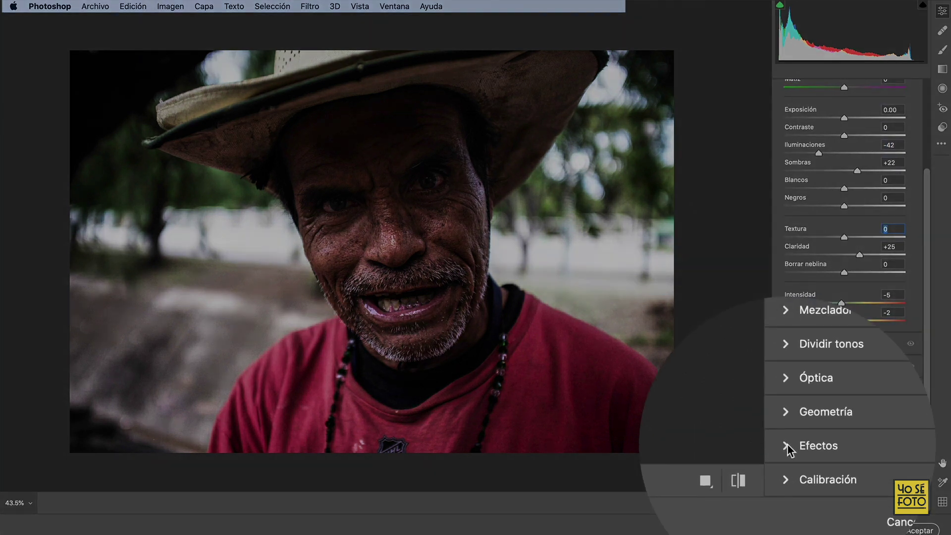
pyautogui.click(793, 479)
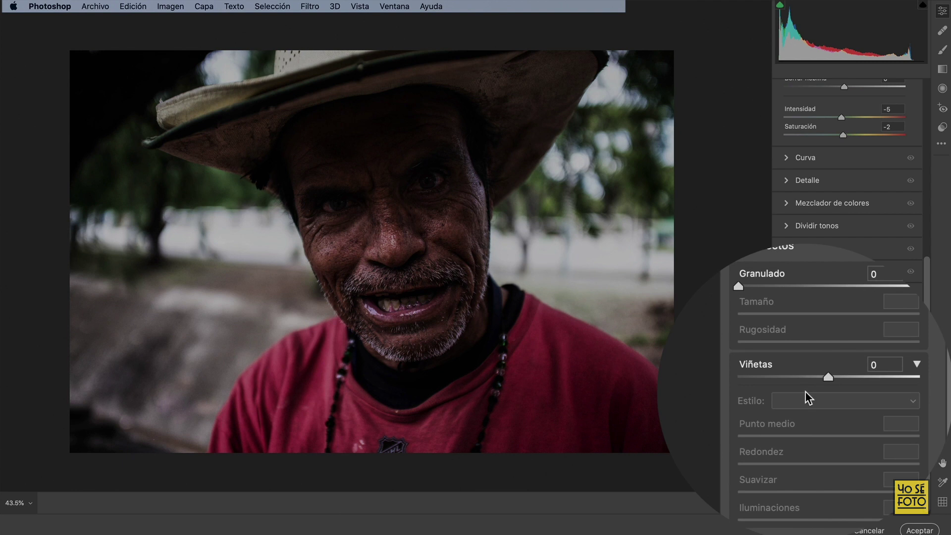
pyautogui.moveTo(809, 386); pyautogui.dragTo(806, 389)
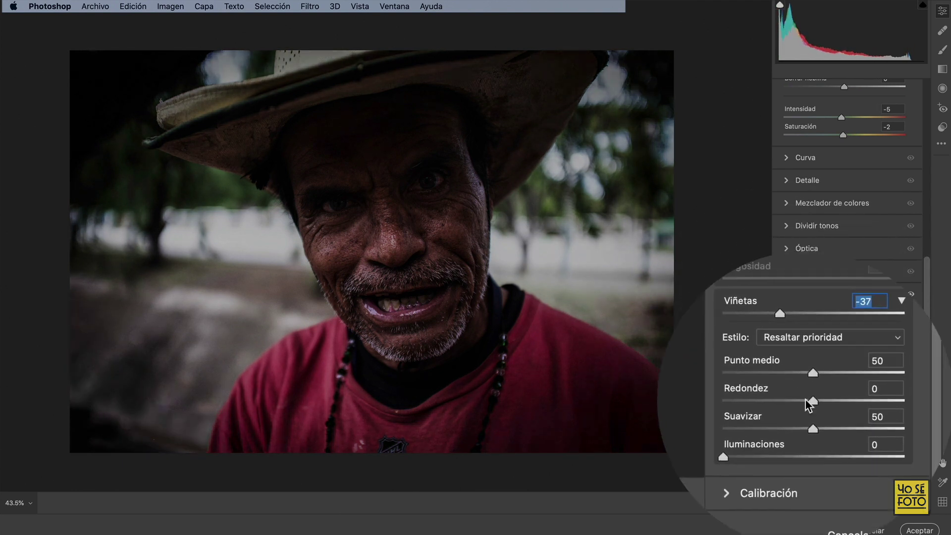
pyautogui.moveTo(842, 442); pyautogui.dragTo(848, 422)
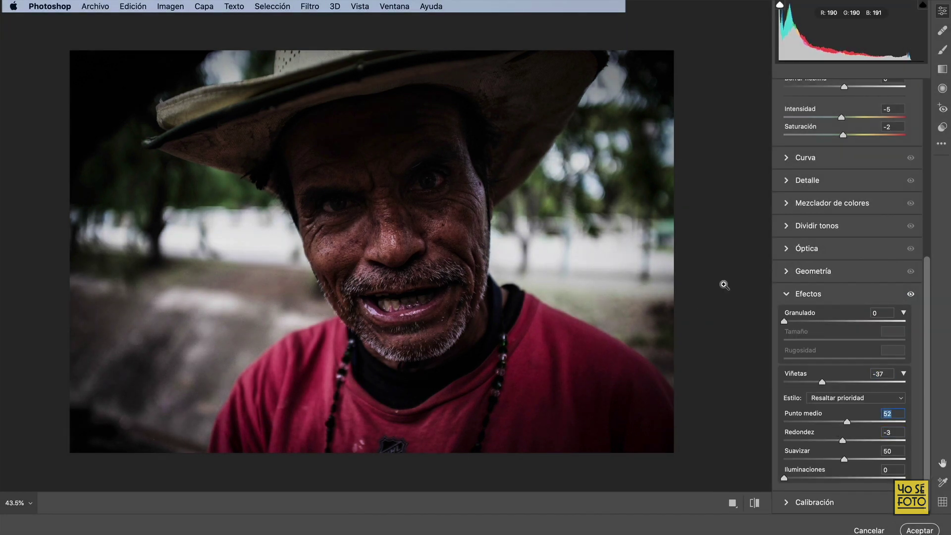
# Collapse the basic and effects settings and set the Tono of Verdes to -31 in the HSL colour mixer.
pyautogui.moveTo(929, 363); pyautogui.dragTo(890, 191)
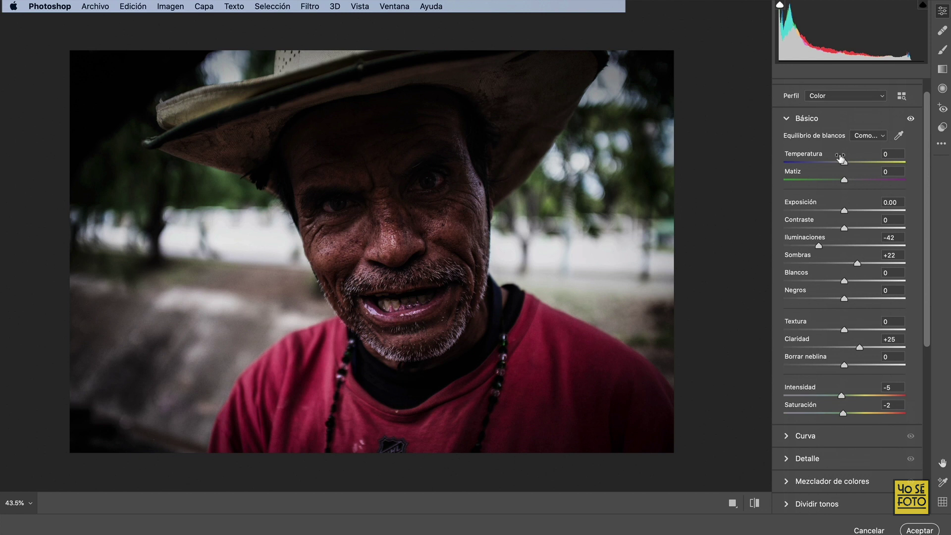
pyautogui.click(787, 120)
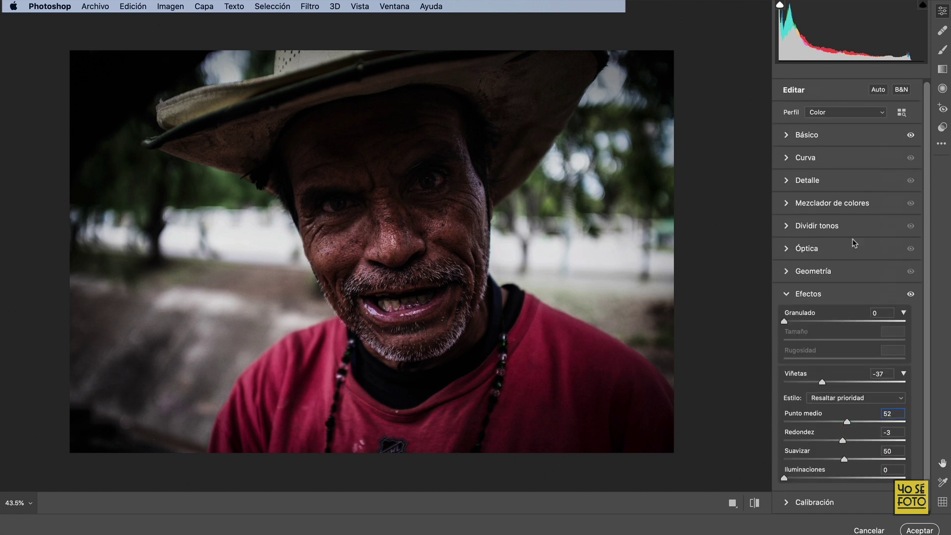
pyautogui.click(787, 296)
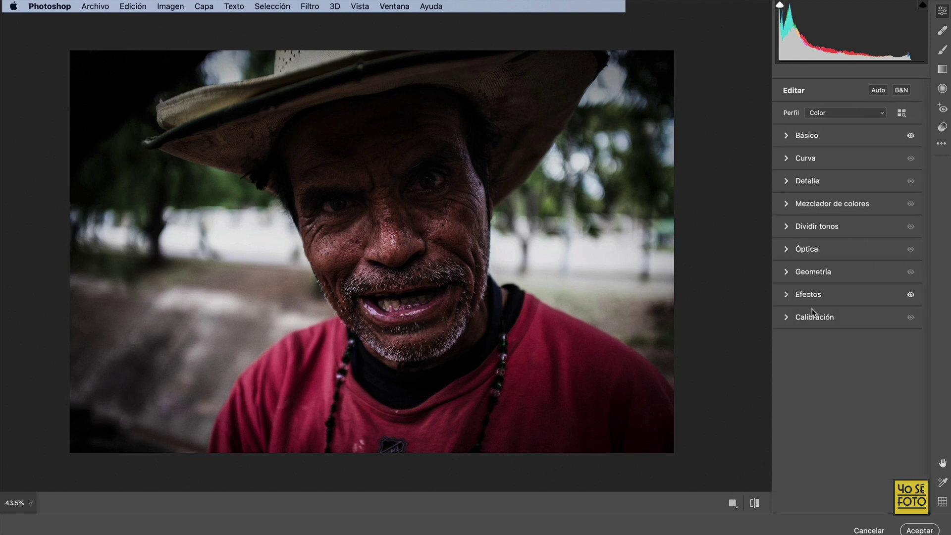
pyautogui.click(786, 204)
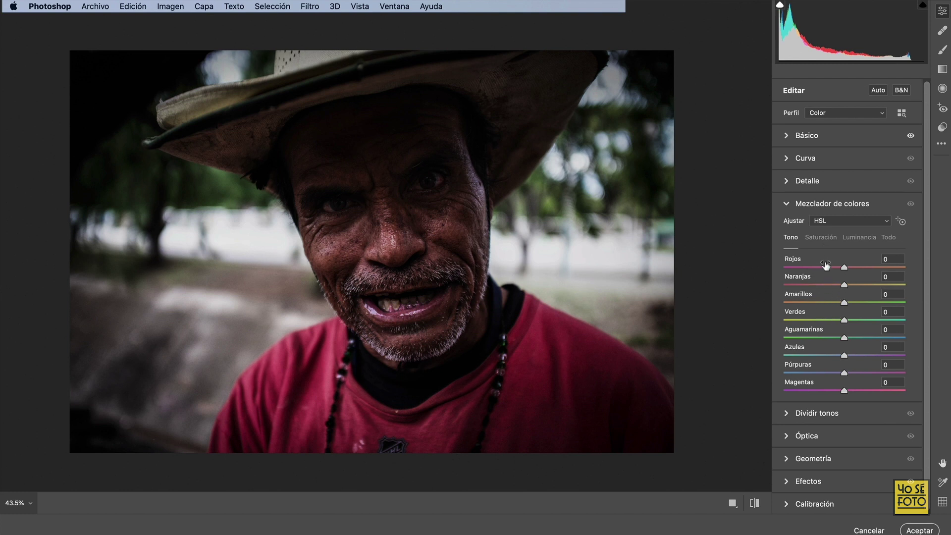
pyautogui.moveTo(844, 321); pyautogui.dragTo(817, 324)
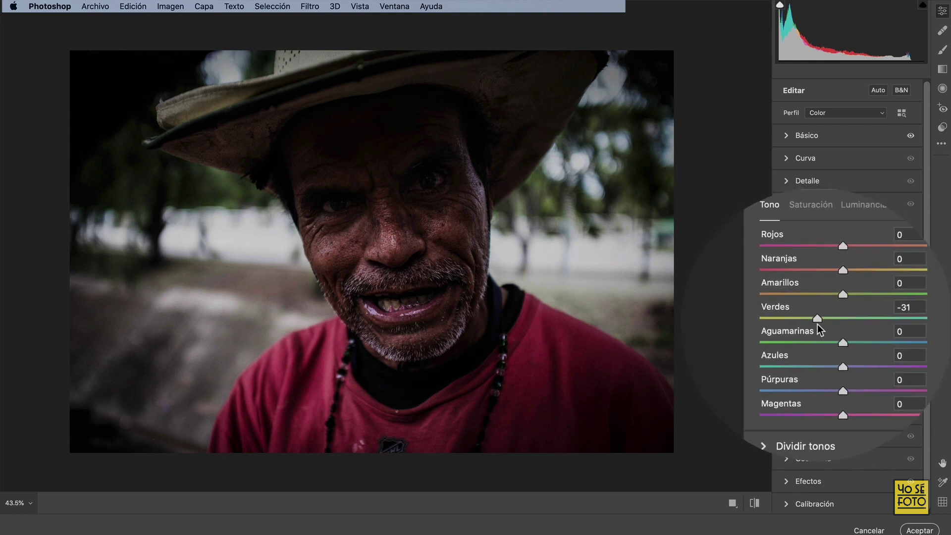
# Set the colour mixer's Saturación to -19 for Rojos, -12 for Naranjas, -25 for Amarillos and -16 for Verdes.
pyautogui.click(817, 243)
pyautogui.moveTo(822, 321); pyautogui.dragTo(817, 305)
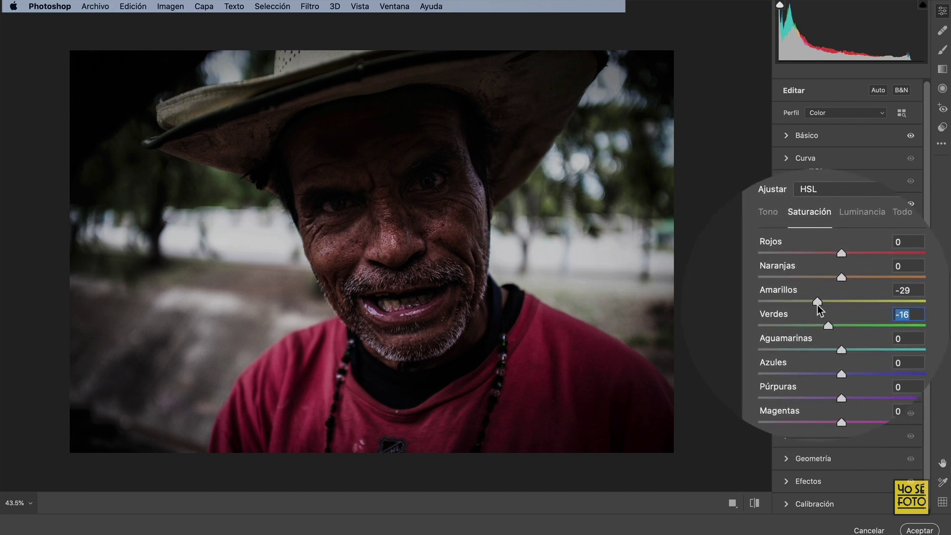
pyautogui.moveTo(820, 268); pyautogui.dragTo(837, 287)
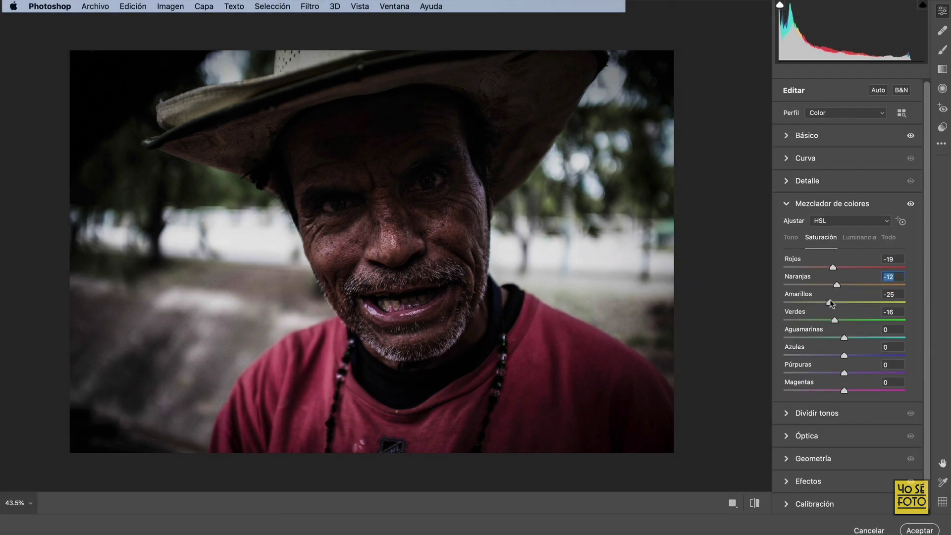
# Compare the portrait with its default Camera Raw settings, restore the edits and apply the filter to ACABADO.
pyautogui.click(756, 502)
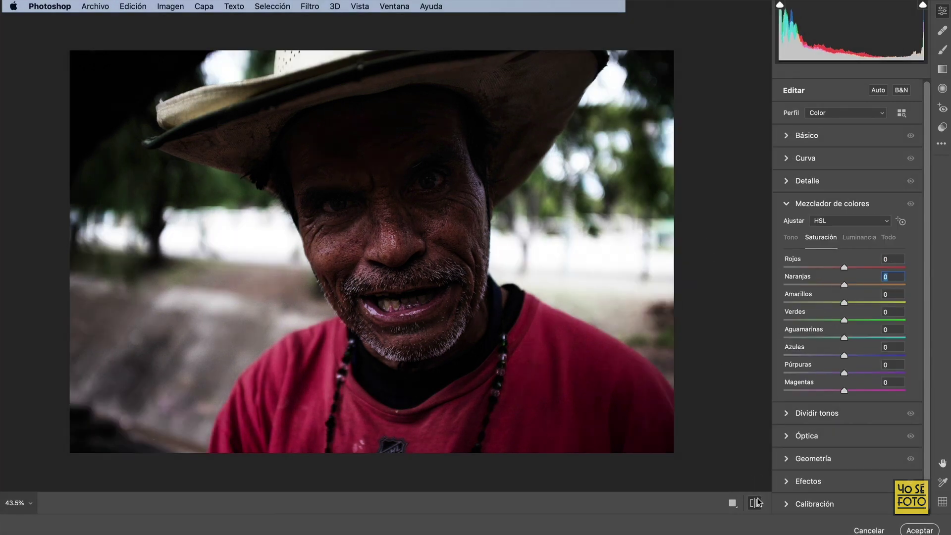
pyautogui.click(756, 503)
pyautogui.click(757, 503)
pyautogui.click(756, 503)
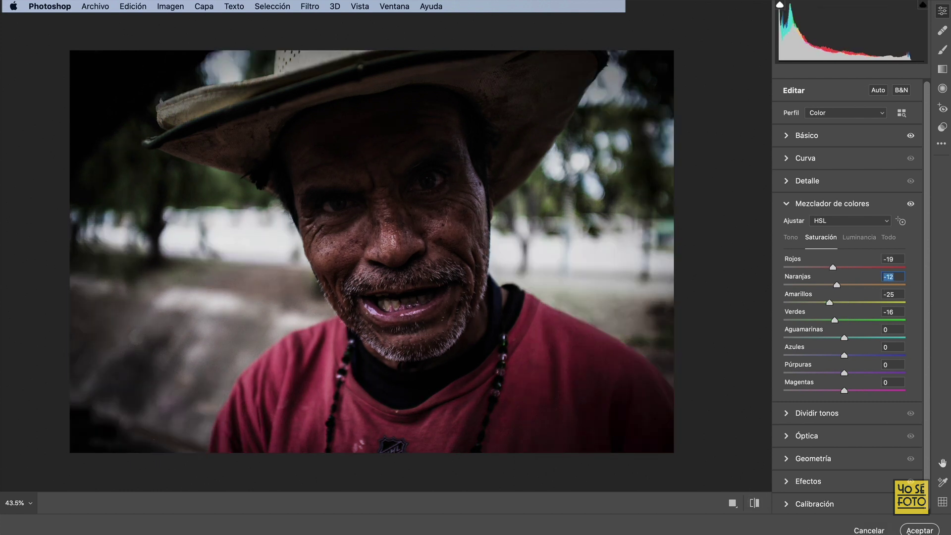
pyautogui.click(920, 530)
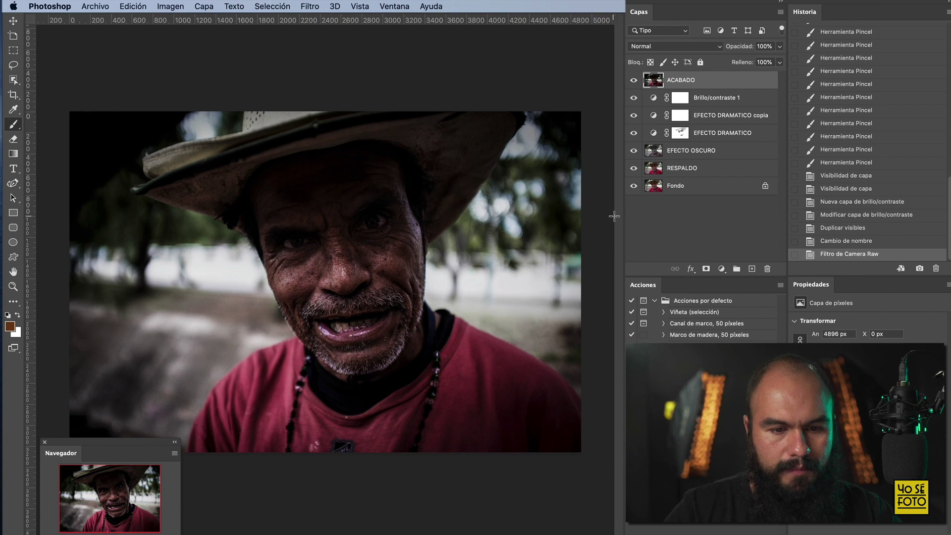
# Hide all layers between ACABADO and Fondo and compare the finished portrait with the original photo.
pyautogui.moveTo(634, 115); pyautogui.dragTo(633, 170)
pyautogui.click(633, 81)
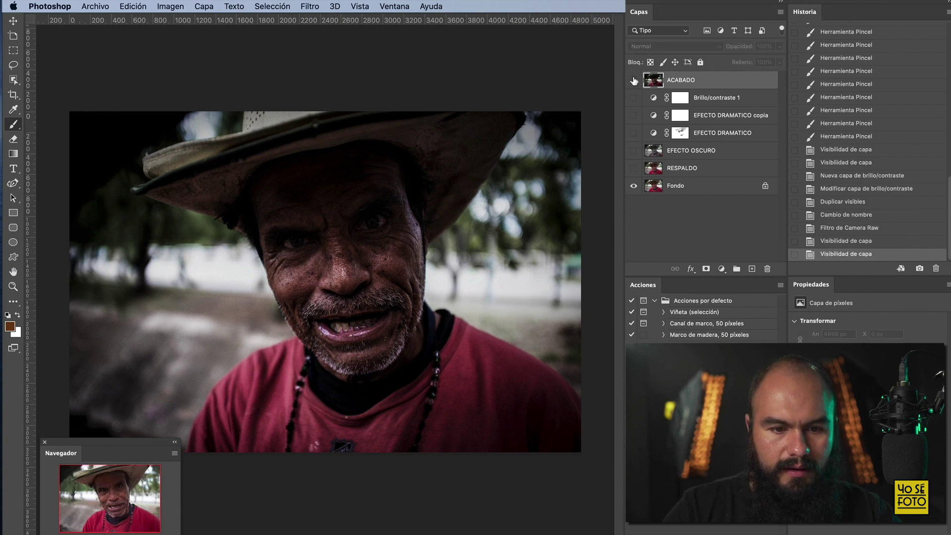
pyautogui.click(634, 80)
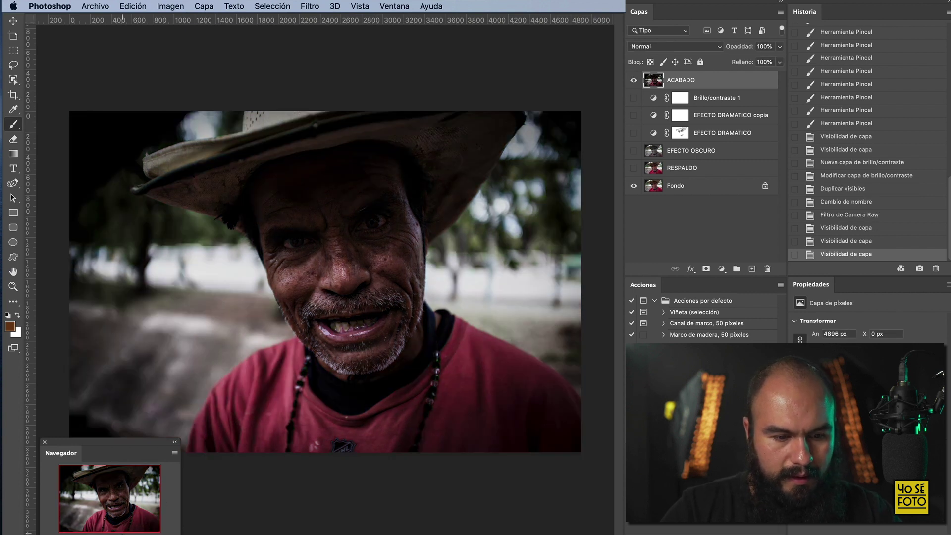
# Compare the face up close with and without the ACABADO layer.
pyautogui.moveTo(108, 534); pyautogui.dragTo(115, 534)
pyautogui.moveTo(100, 495); pyautogui.dragTo(118, 502)
pyautogui.moveTo(107, 534); pyautogui.dragTo(115, 504)
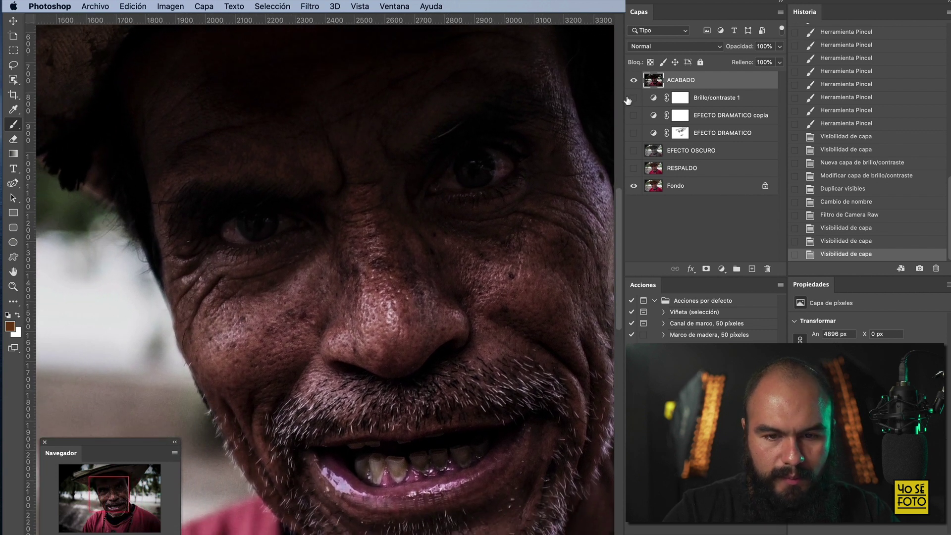
pyautogui.click(634, 81)
pyautogui.click(634, 81)
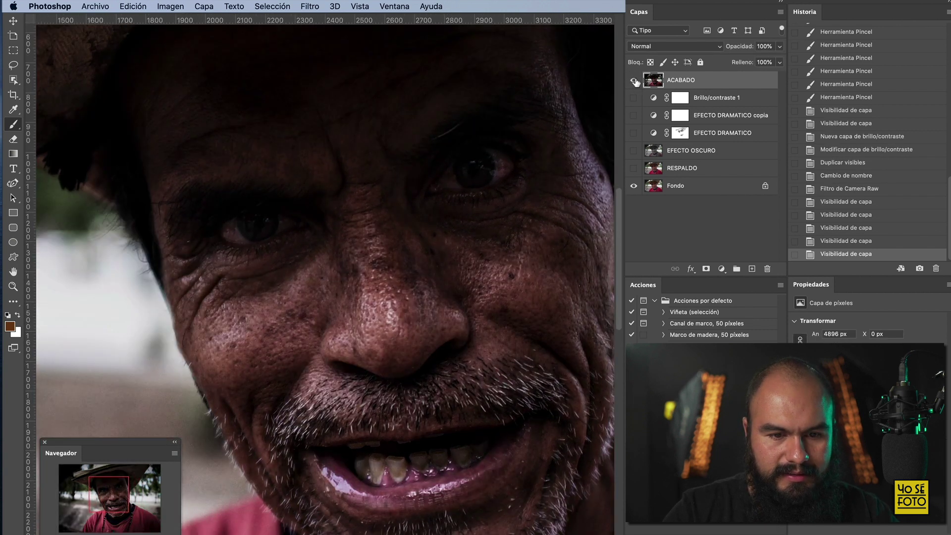
# Save the finished portrait as a JPEG copy named RETRATO in Escritorio, with Calidad 12 (Máxima) and Línea de base ("Estándar").
pyautogui.scroll(-10, 323, 278)
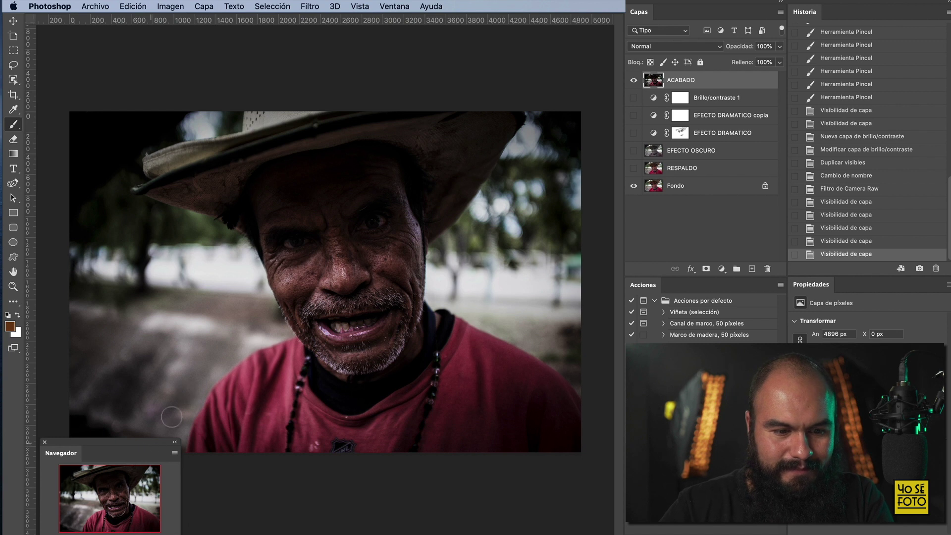
pyautogui.press('super+minus')
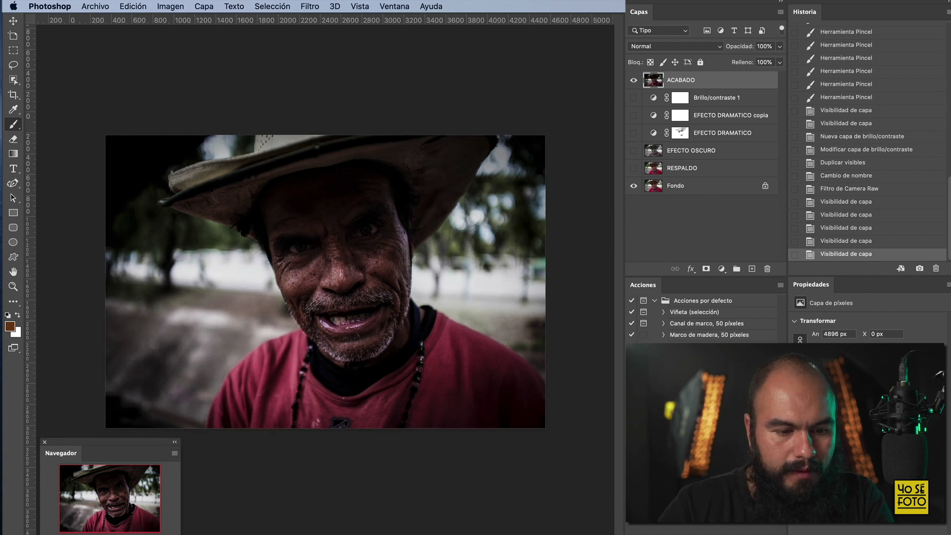
pyautogui.click(96, 7)
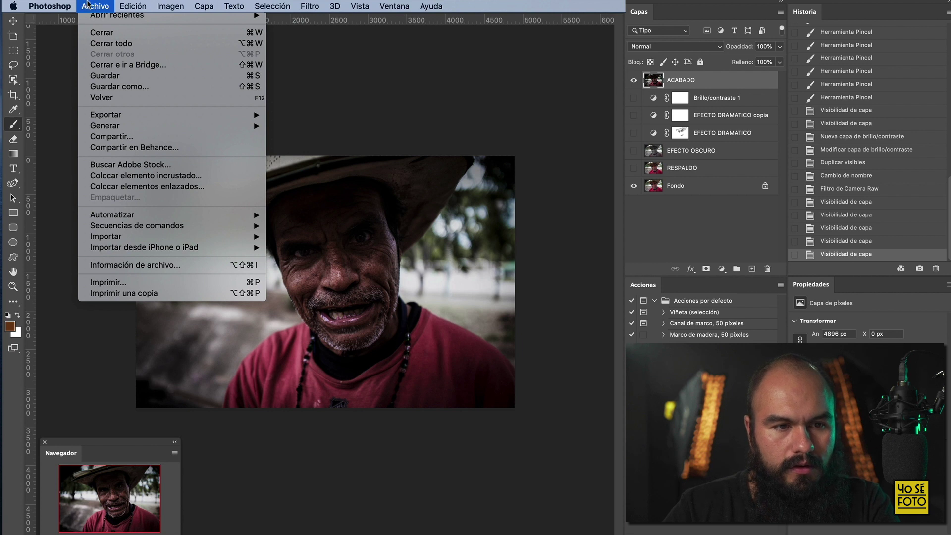
pyautogui.click(115, 89)
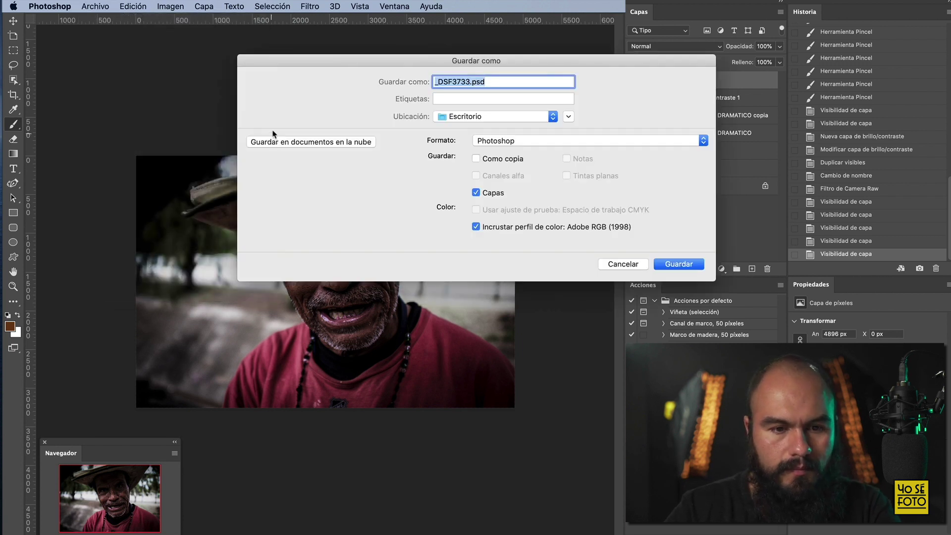
pyautogui.click(465, 117)
pyautogui.click(544, 120)
pyautogui.click(544, 143)
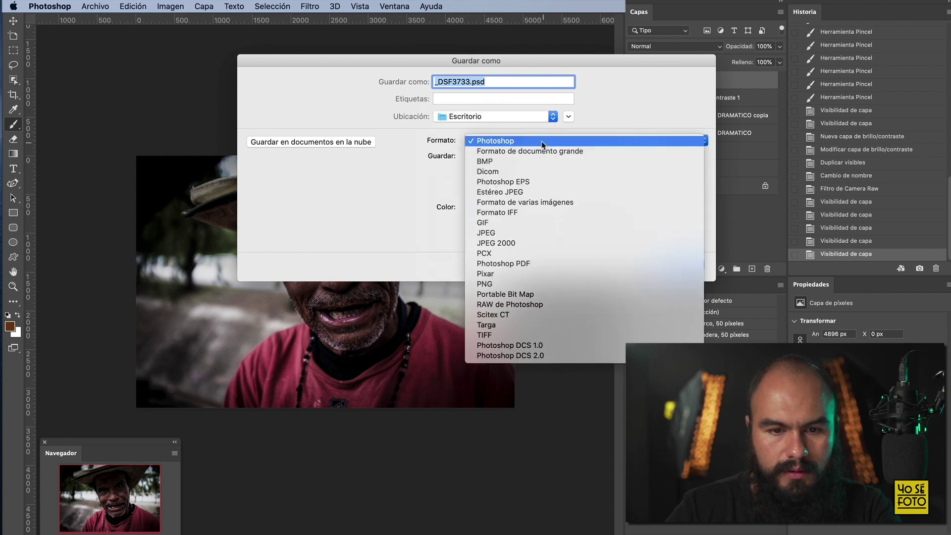
pyautogui.click(495, 233)
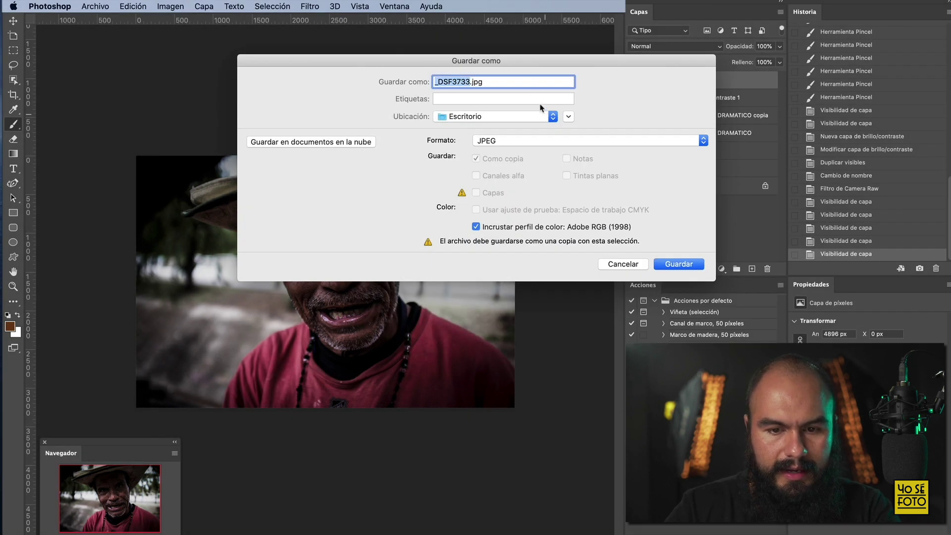
pyautogui.write('RETRATO')
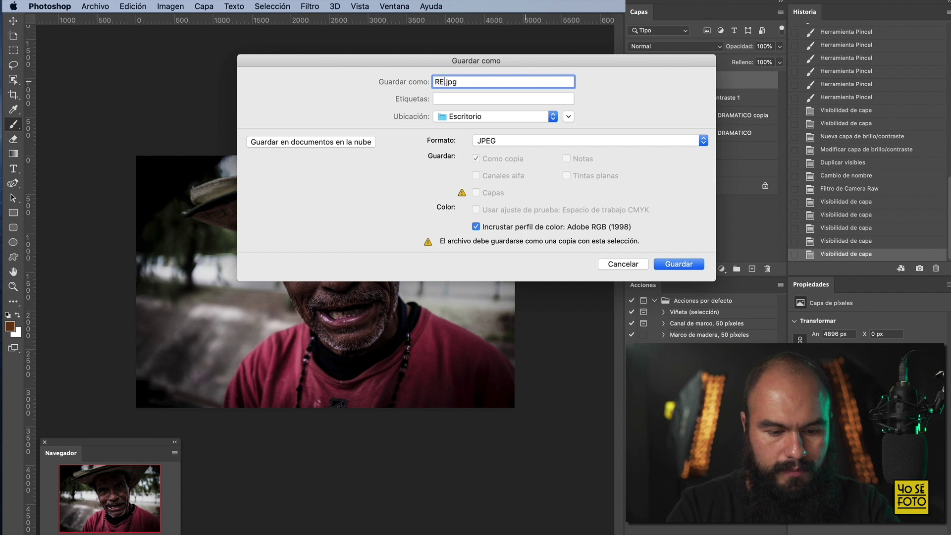
pyautogui.click(678, 264)
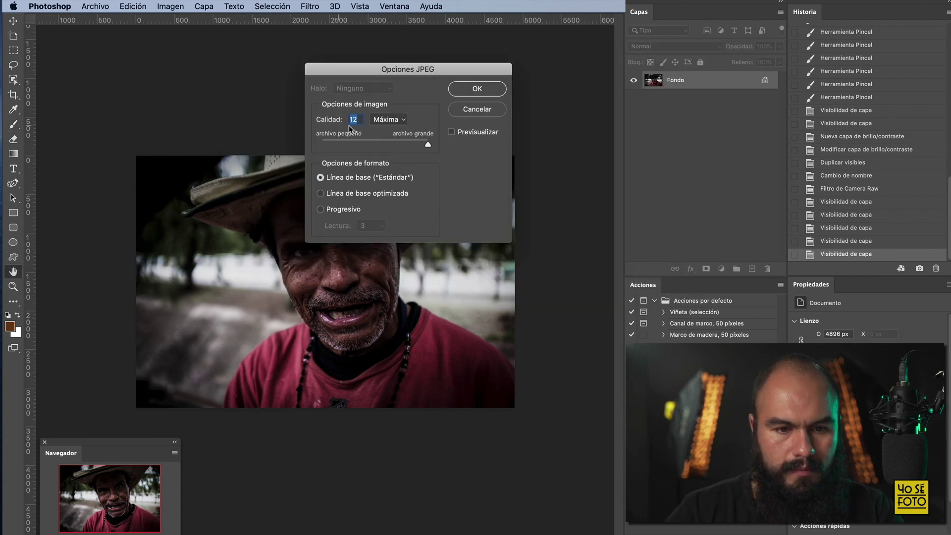
pyautogui.click(470, 90)
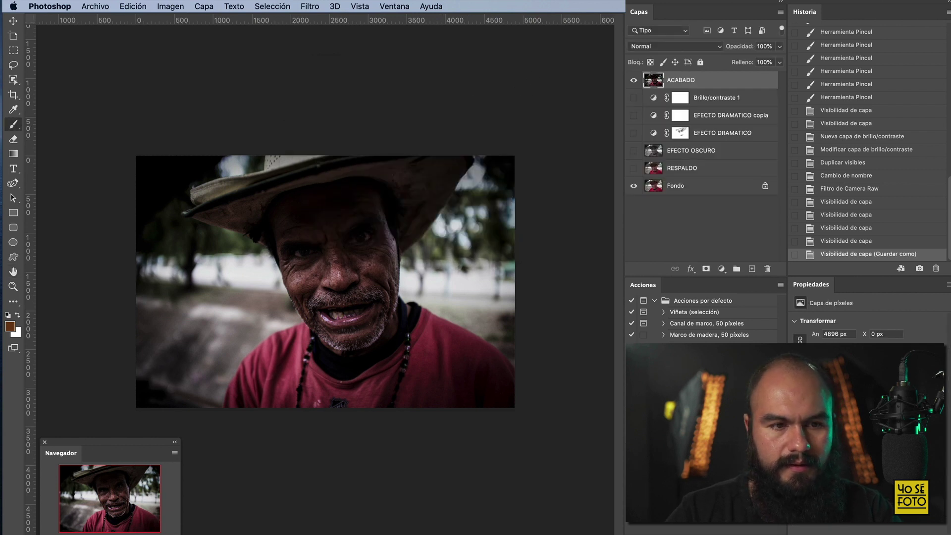
# Switch to the desktop in Finder and open RETRATO.jpg in Vista Previa to view the exported portrait.
pyautogui.press('super+h')
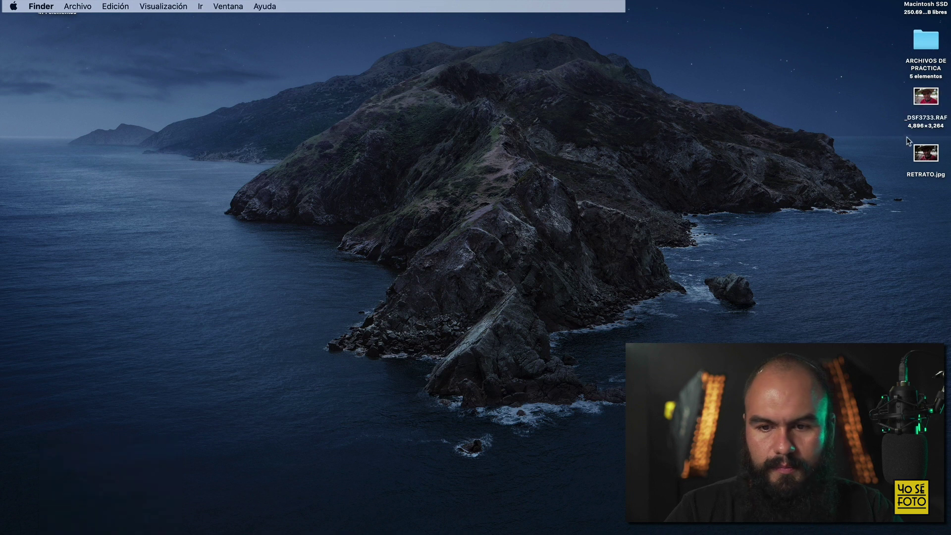
pyautogui.doubleClick(926, 153)
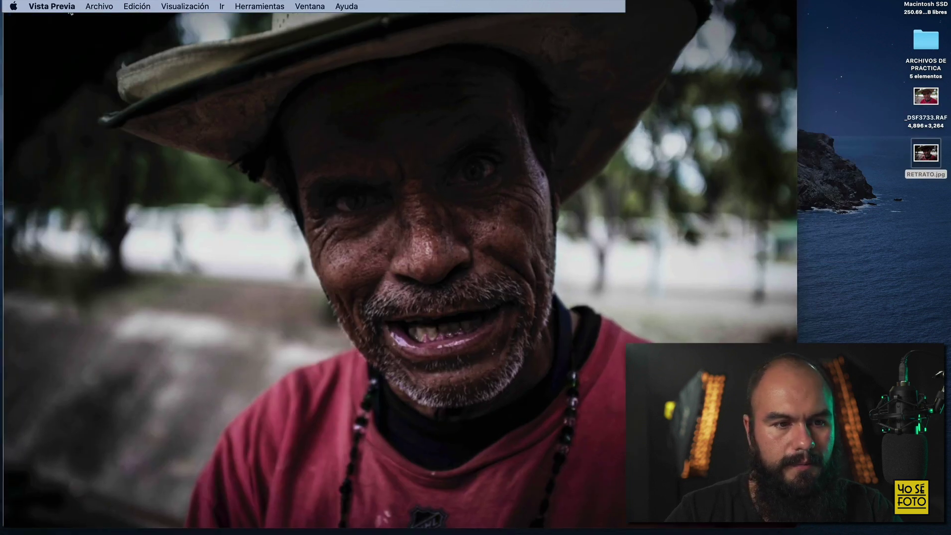